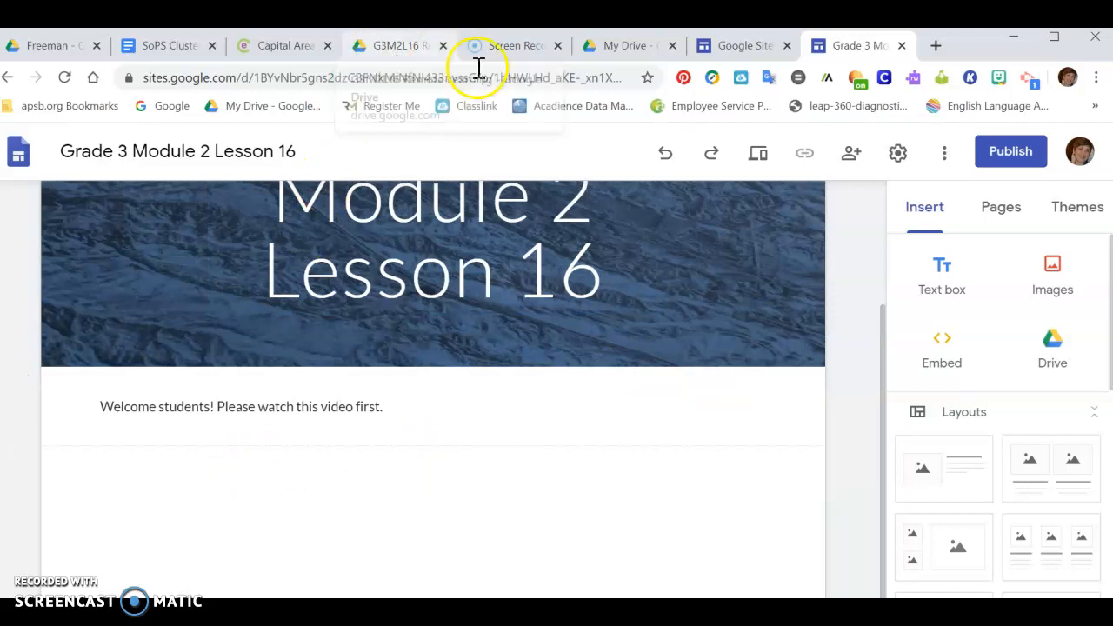
Review who has access in the video file's sharing settings, then close the dialog.
left_click(395, 49)
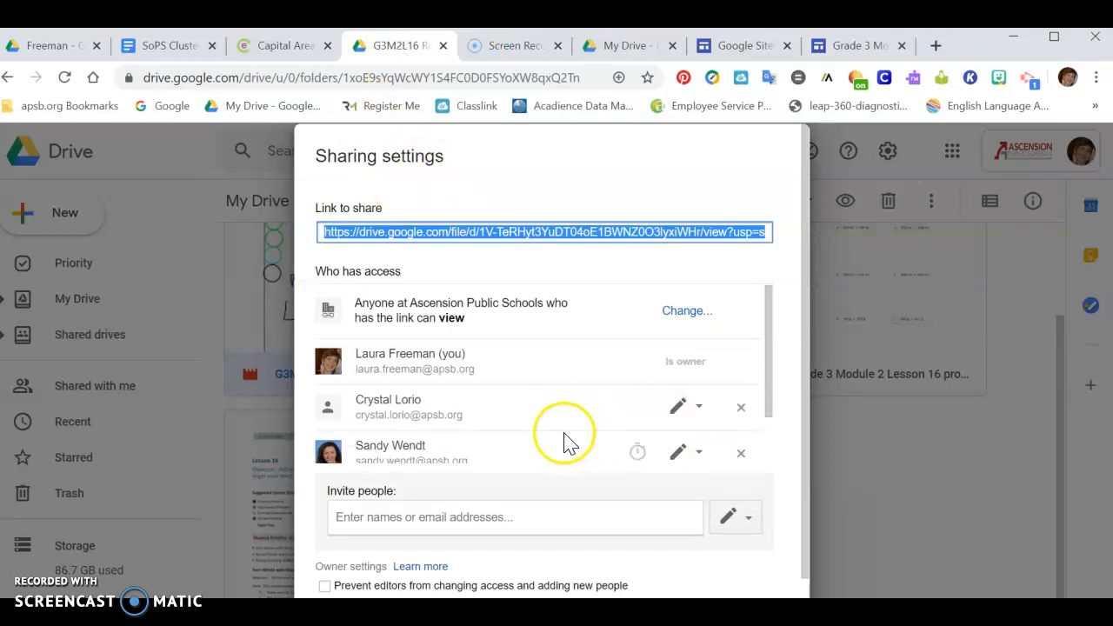
scroll(566, 442, "down", 2)
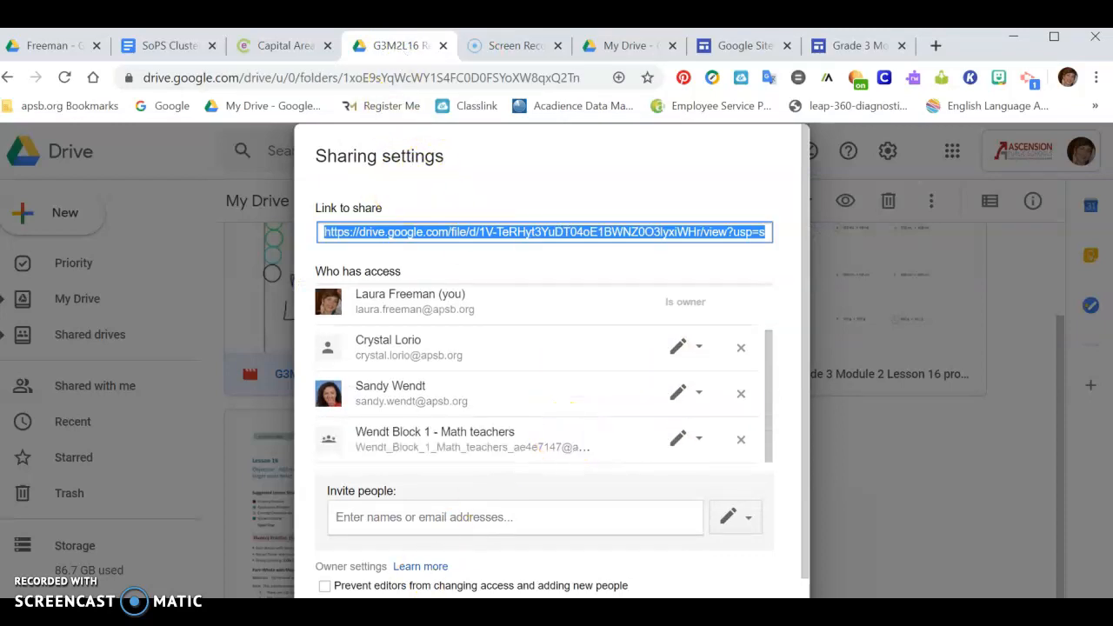
key("Escape")
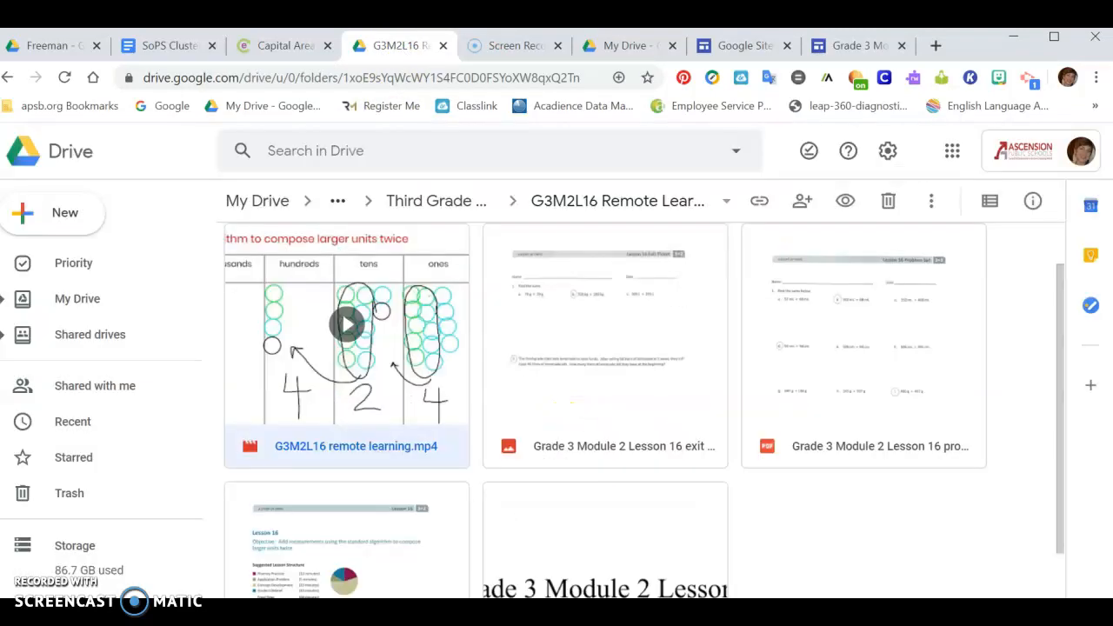
Copy the shareable link of the G3M2L16 remote learning.mp4 video.
right_click(342, 343)
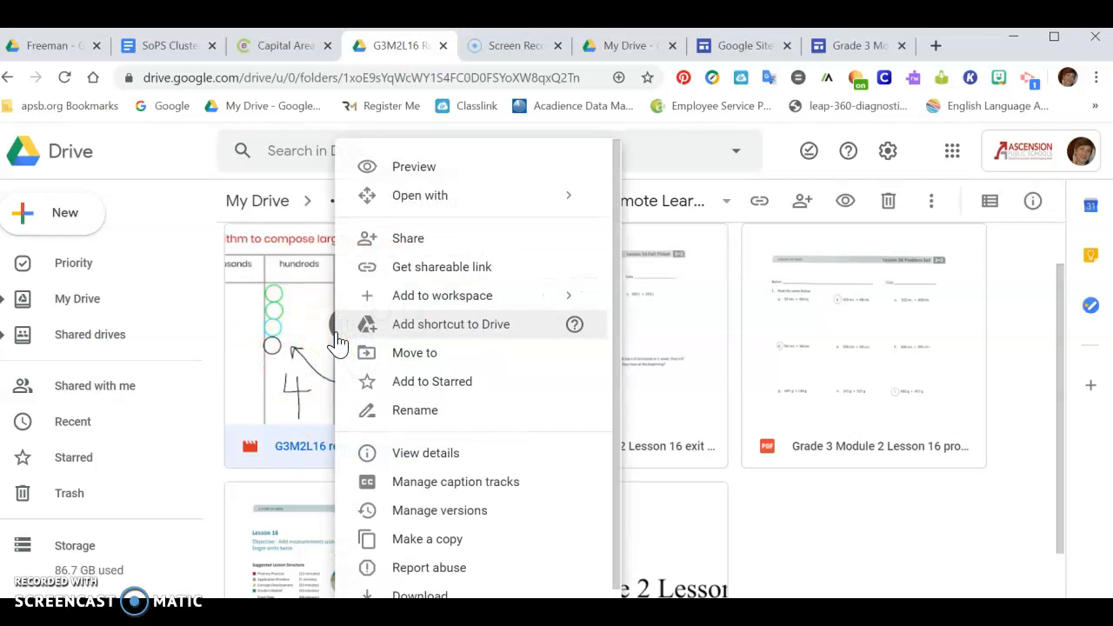
left_click(429, 279)
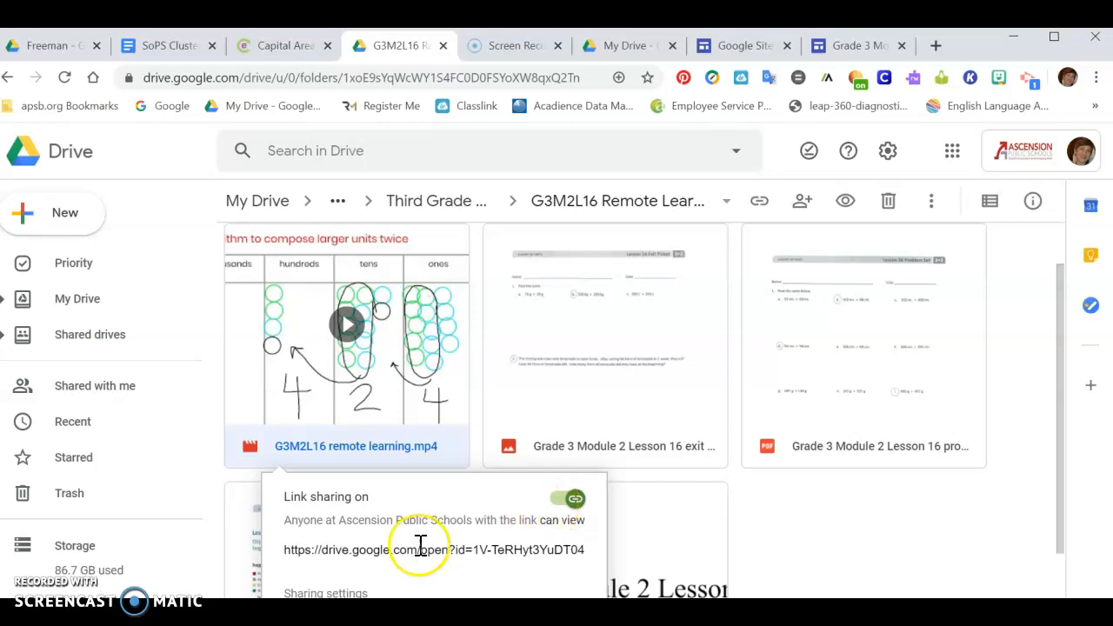
Change the video's link sharing to On - Anyone with the link and save the sharing settings.
left_click(351, 594)
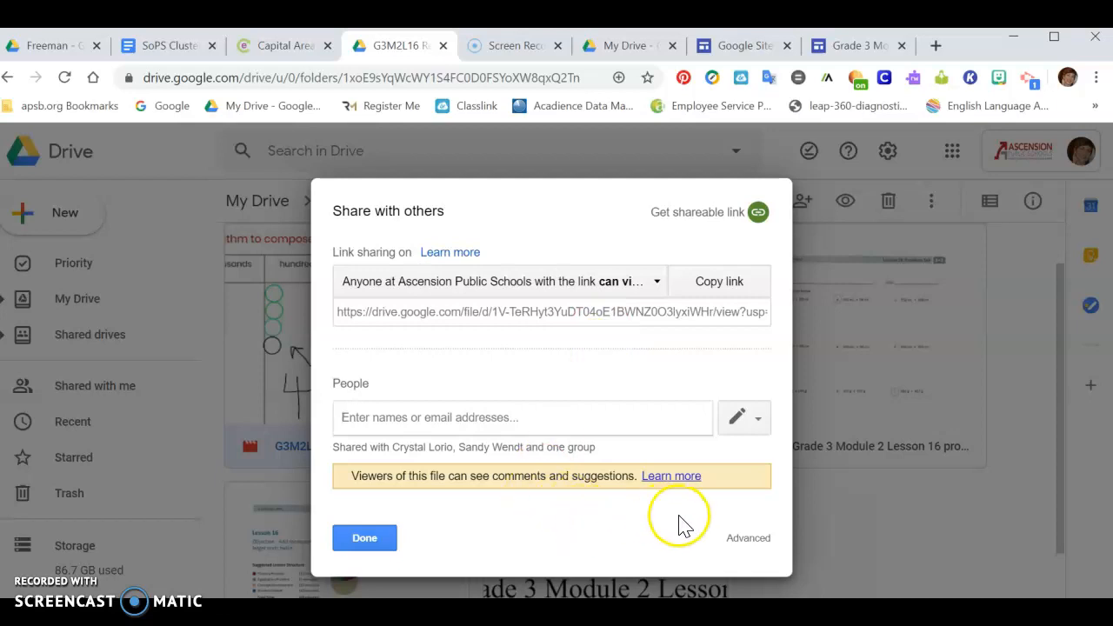
left_click(746, 539)
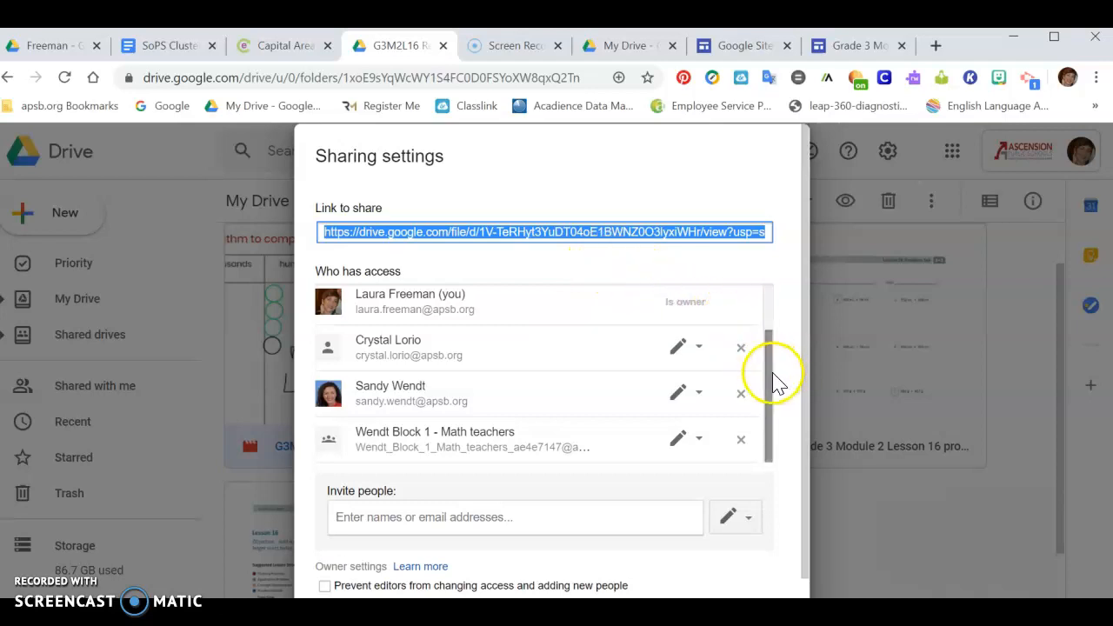
left_click_drag(767, 372, 770, 261)
left_click(687, 314)
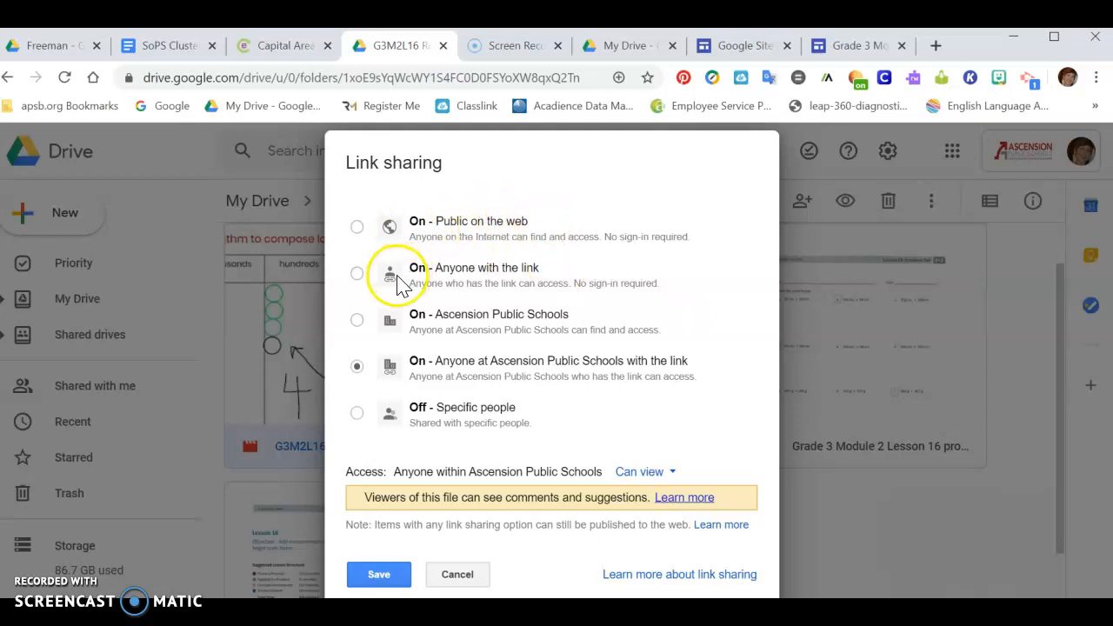
left_click(357, 274)
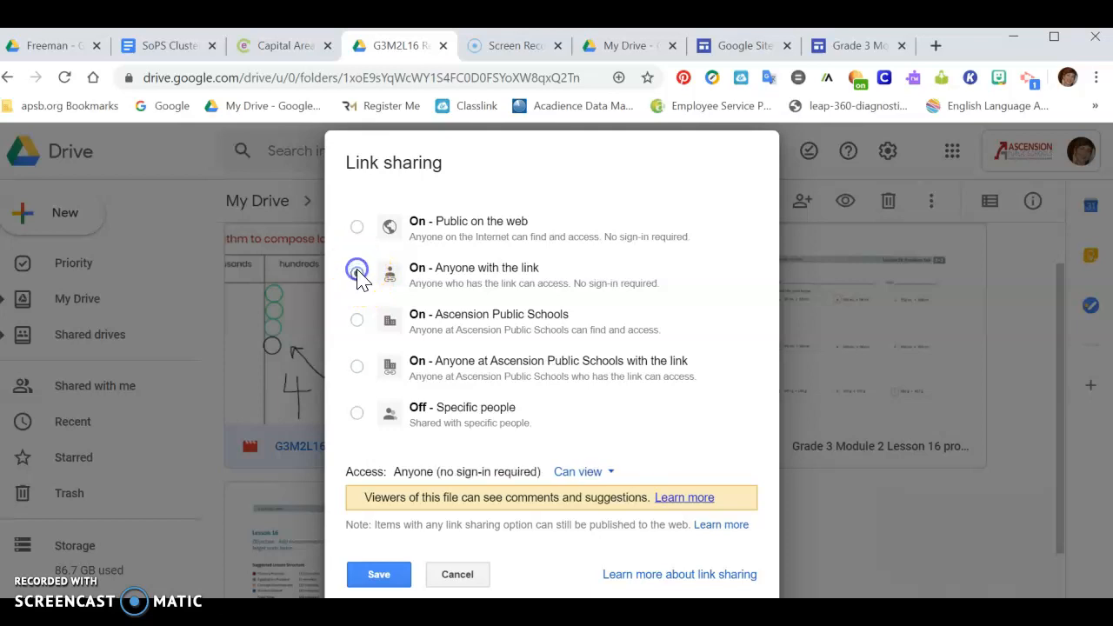
left_click(393, 574)
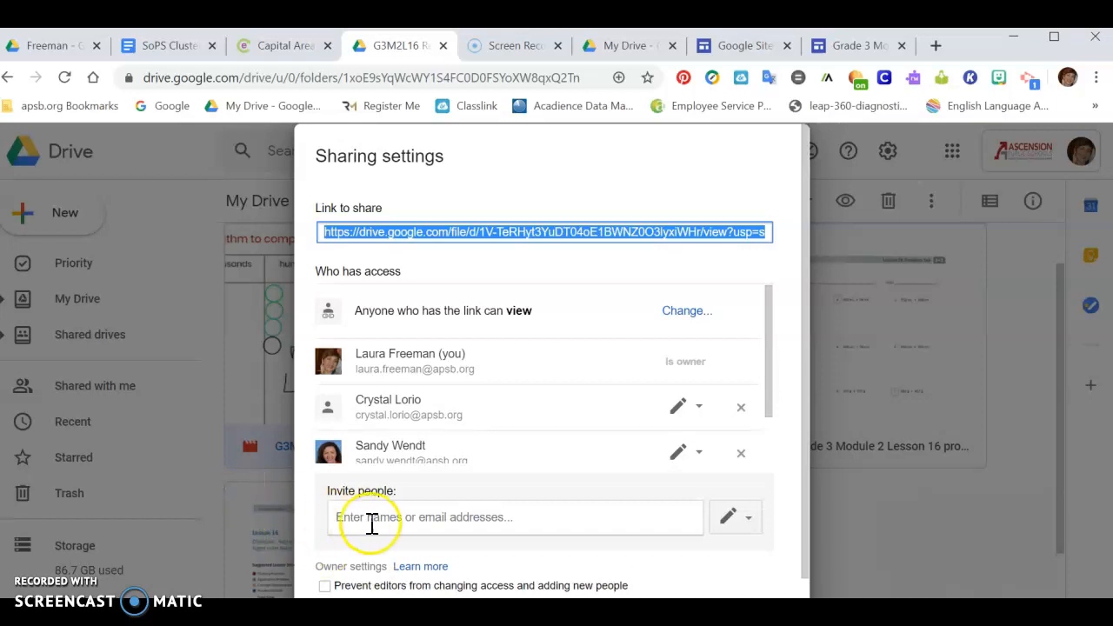
scroll(373, 522, "down", 1)
left_click(369, 584)
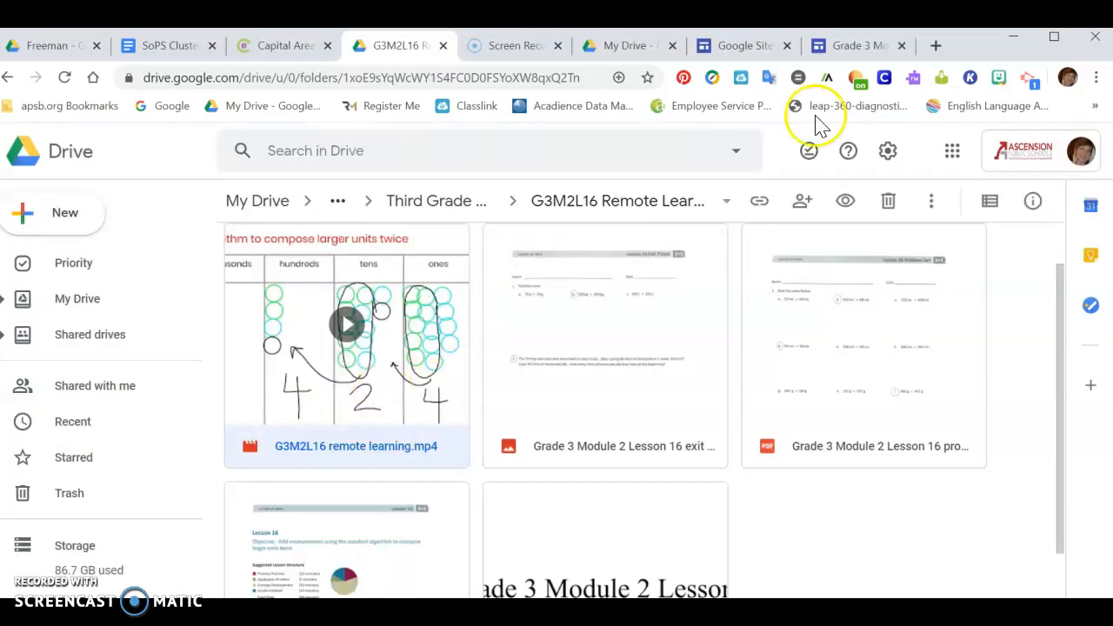
Return to the Grade 3 Module 2 Lesson 16 site page and embed the video by pasting its link.
left_click(869, 45)
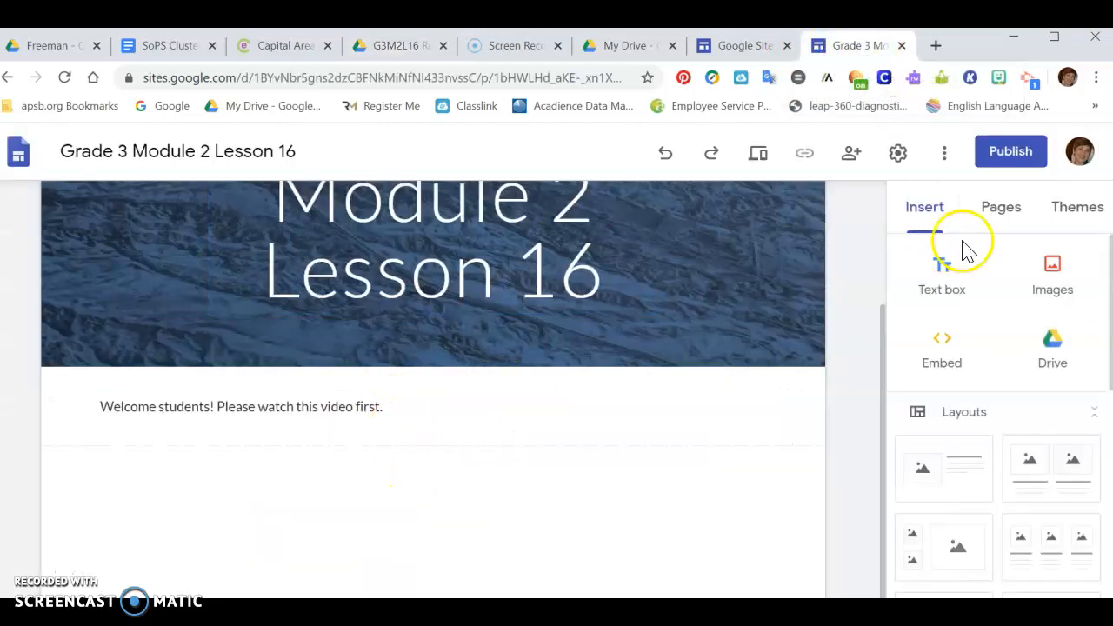
left_click(944, 341)
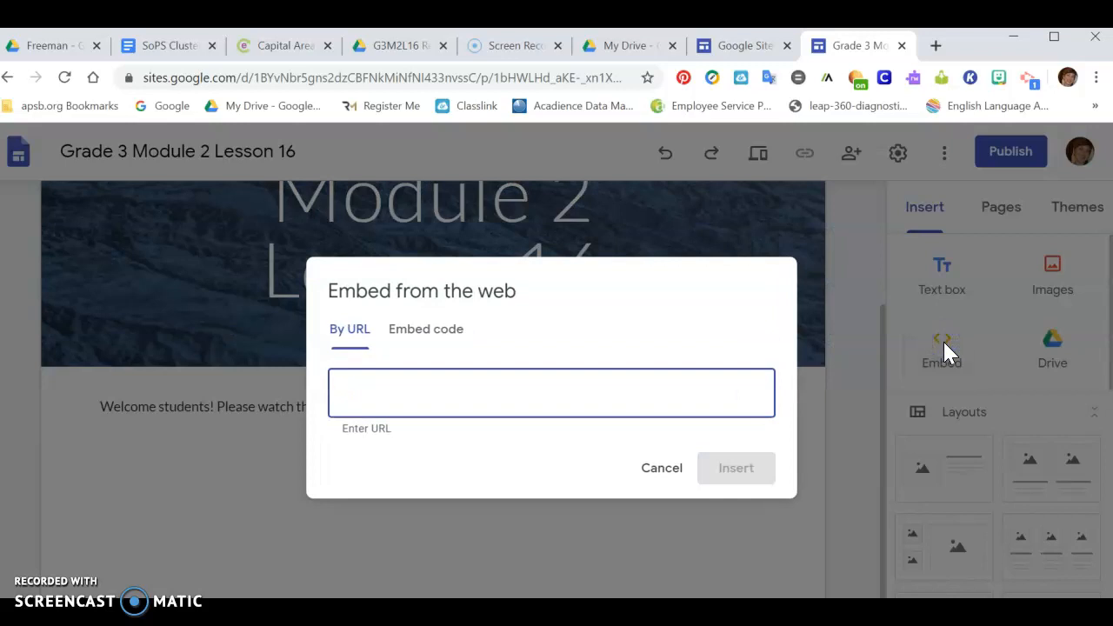
key("ctrl+v")
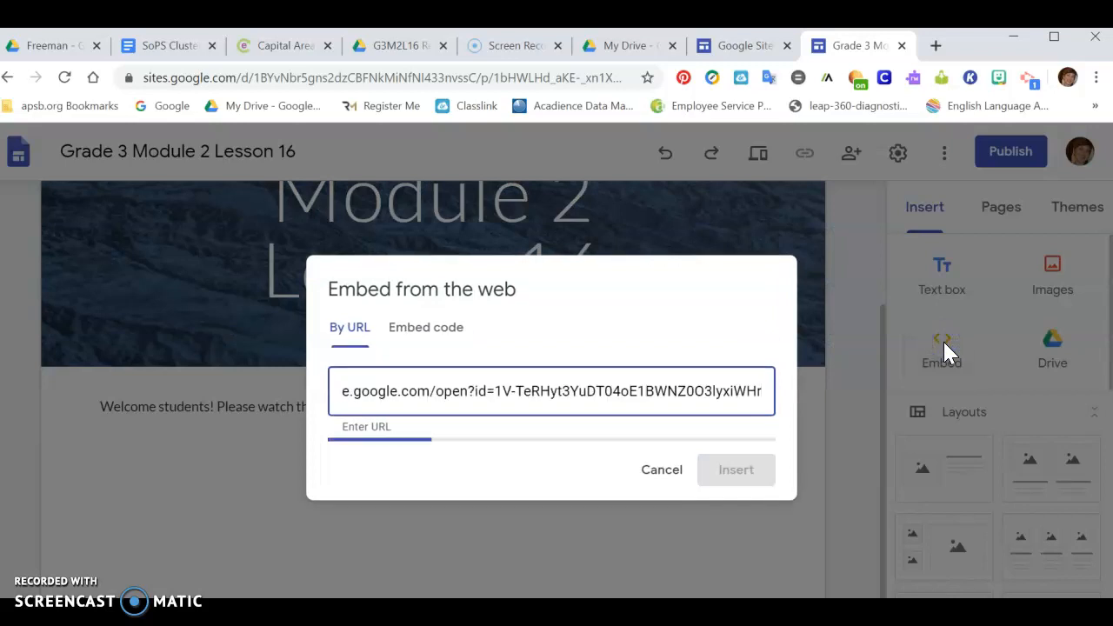
left_click(734, 564)
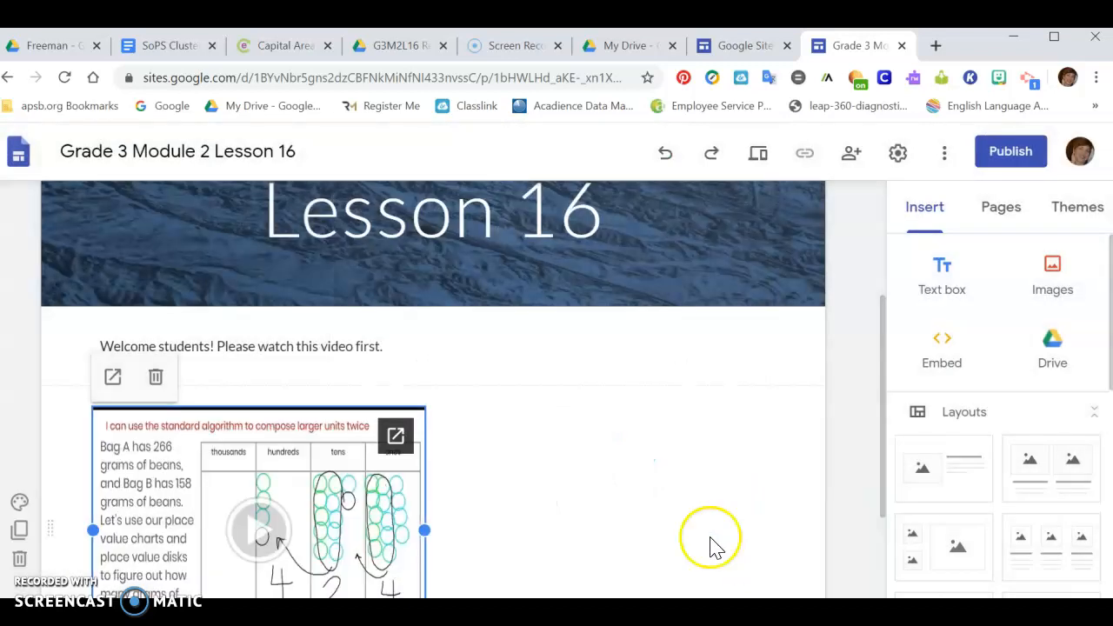
Add a text box below the video reading "Once you have watched the video, please complete this problem set. You only need to complete the problems circled in red.".
scroll(644, 482, "down", 3)
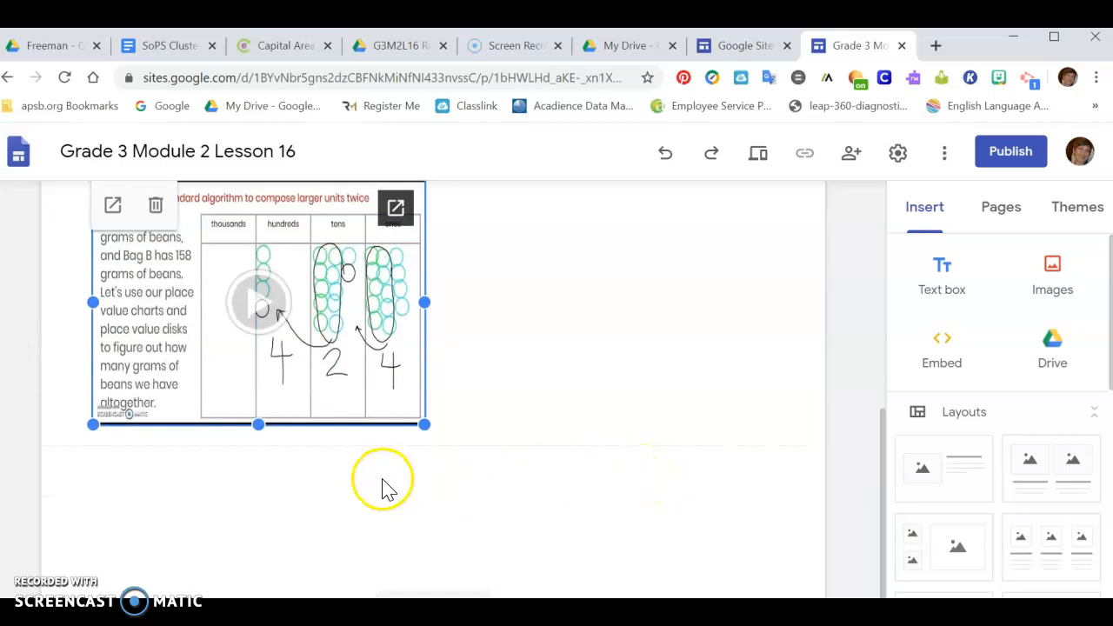
left_click(942, 274)
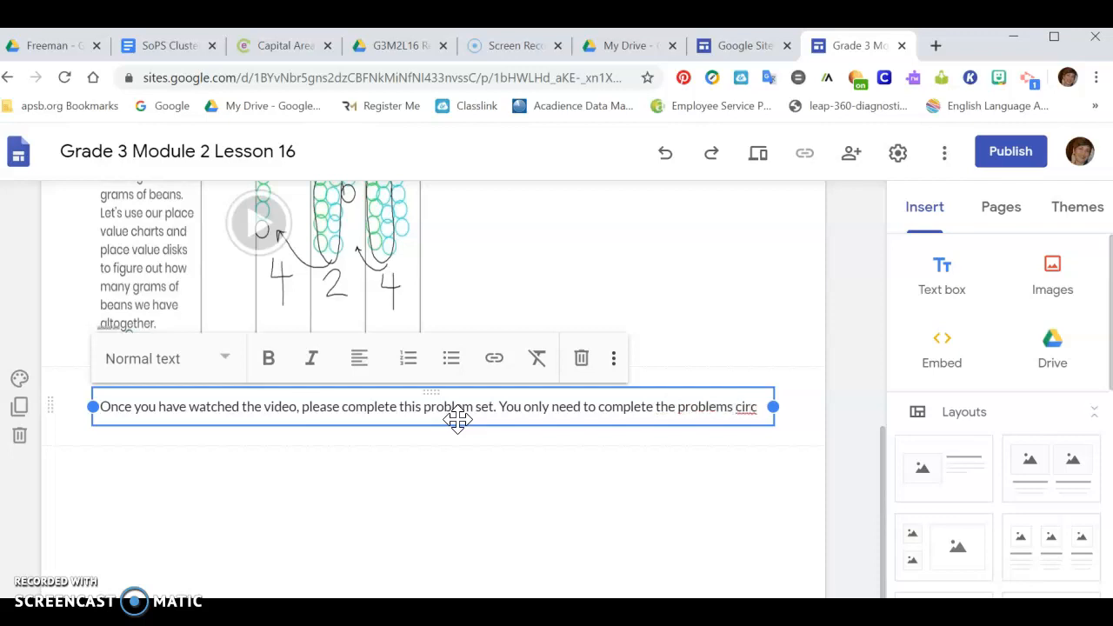
type("led in red.")
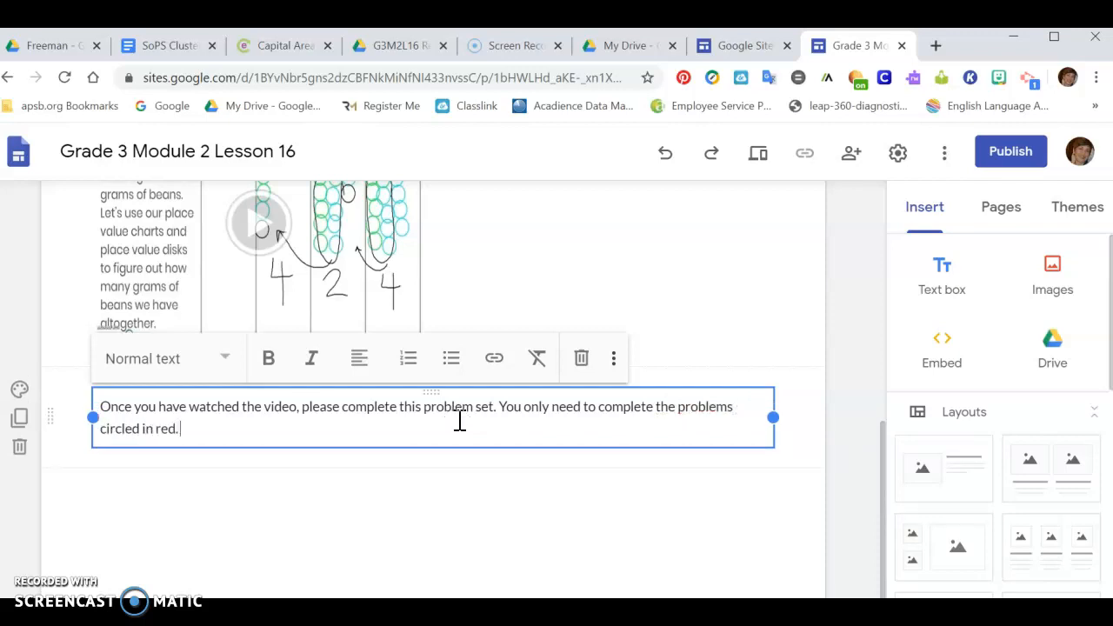
Insert the Grade 3 Module 2 Lesson 16 problem set PDF from the G3M2L16 Remote Learning Drive folder.
left_click(1052, 355)
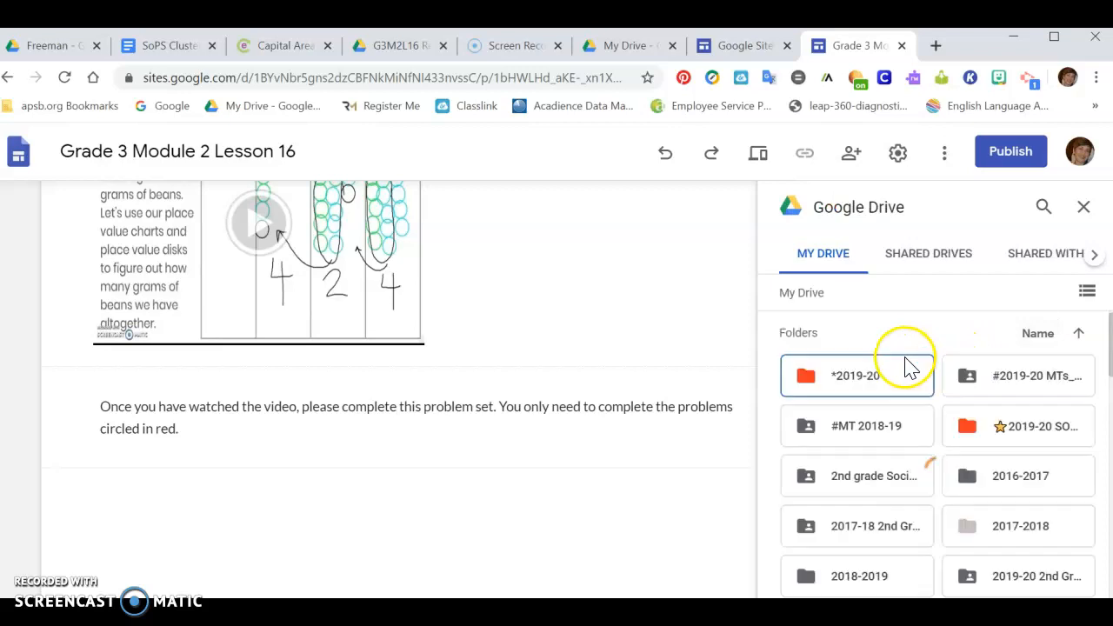
scroll(956, 401, "down", 1)
double_click(1013, 380)
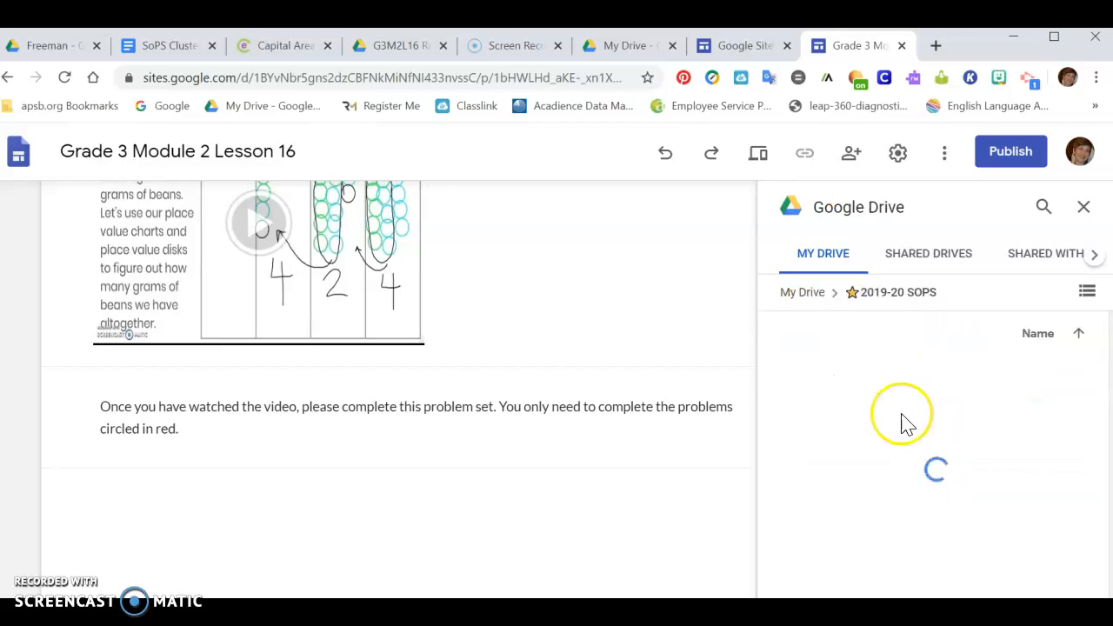
scroll(905, 423, "down", 5)
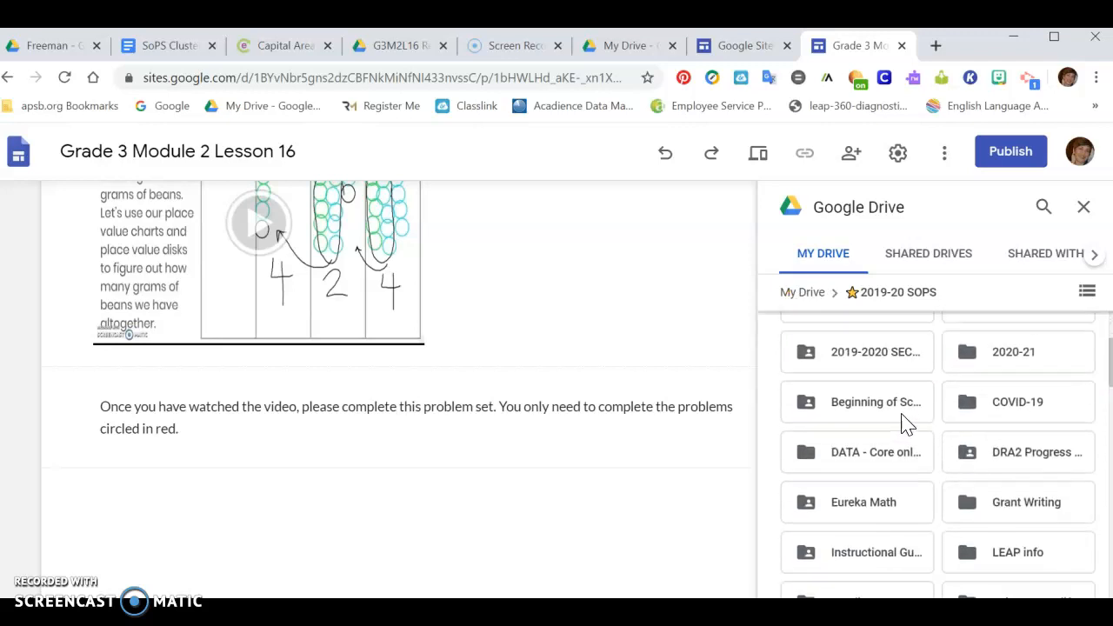
scroll(904, 423, "down", 3)
left_click(907, 411)
scroll(908, 413, "up", 3)
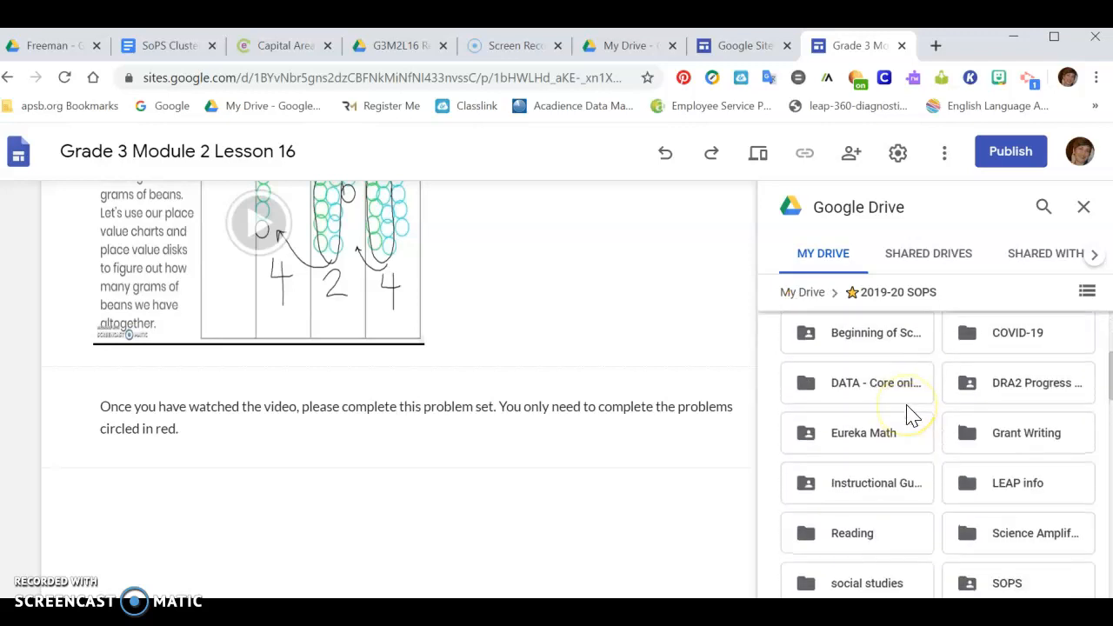
double_click(909, 435)
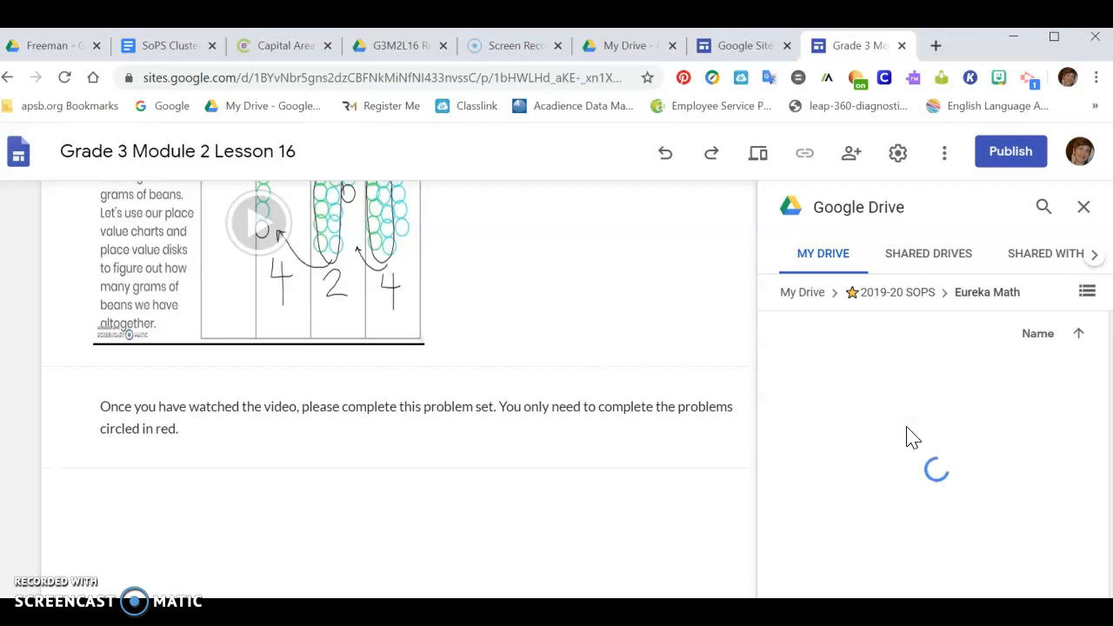
double_click(909, 434)
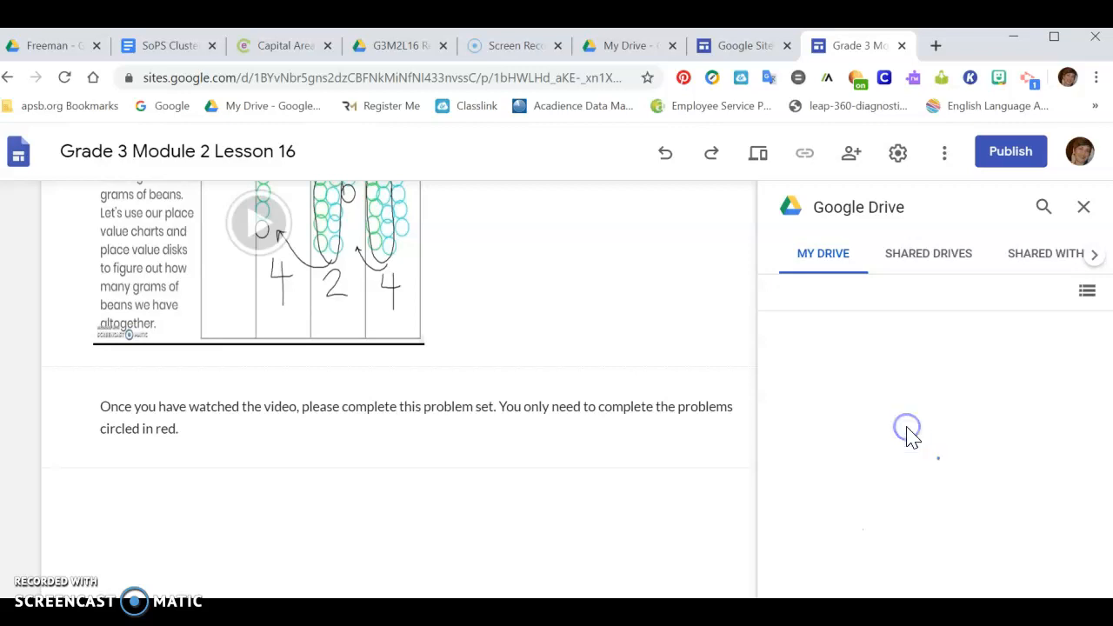
double_click(1013, 478)
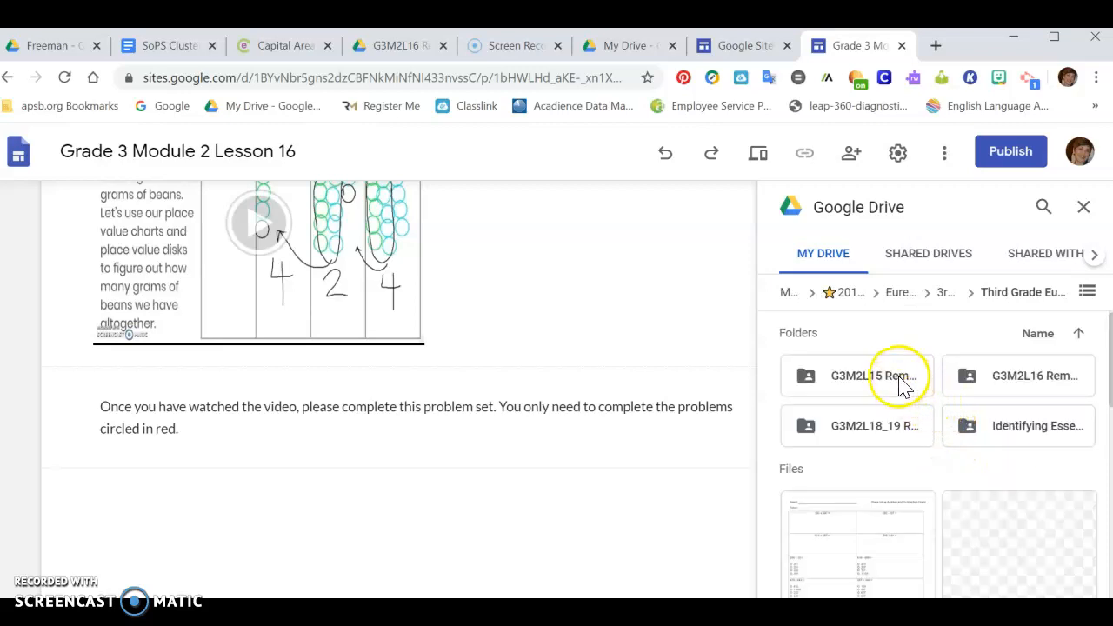
double_click(1009, 379)
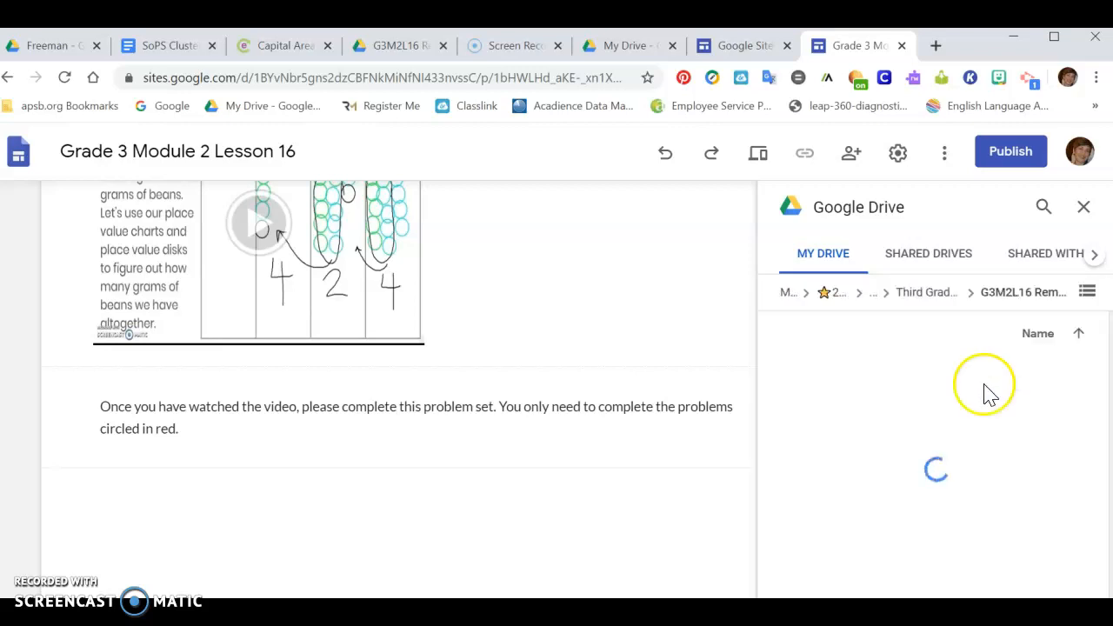
scroll(971, 406, "down", 1)
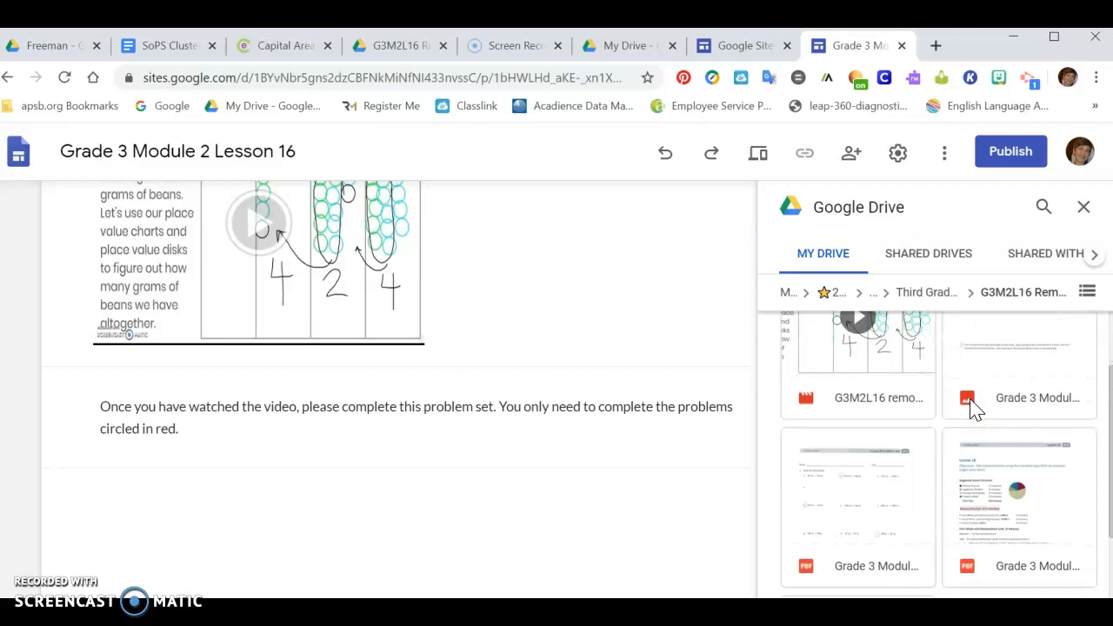
scroll(974, 408, "down", 2)
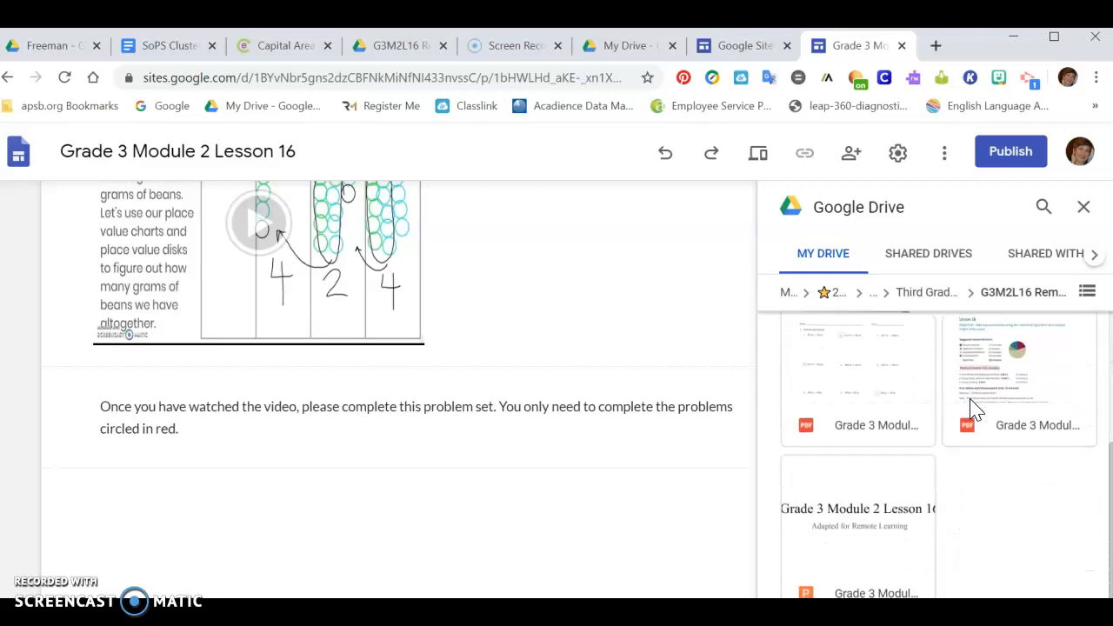
scroll(974, 408, "up", 2)
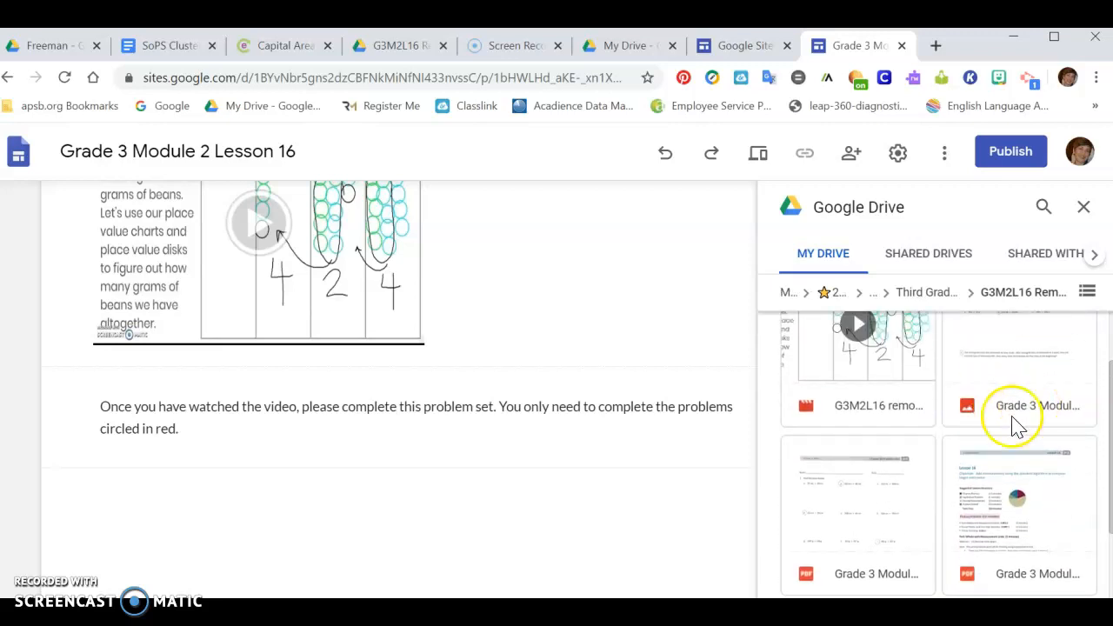
left_click(834, 548)
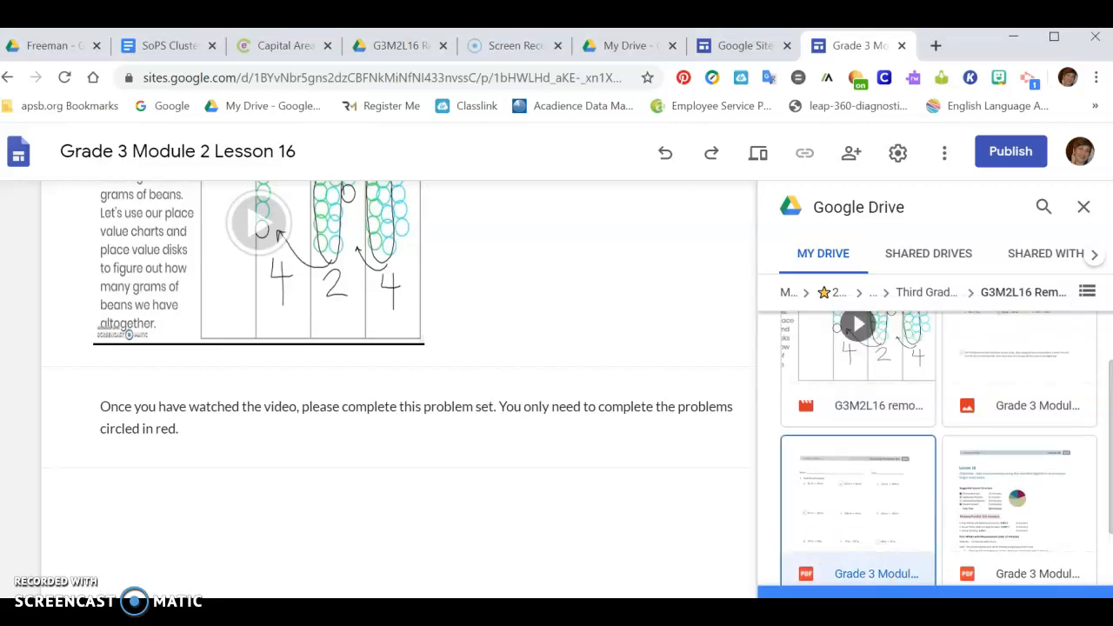
left_click(1071, 596)
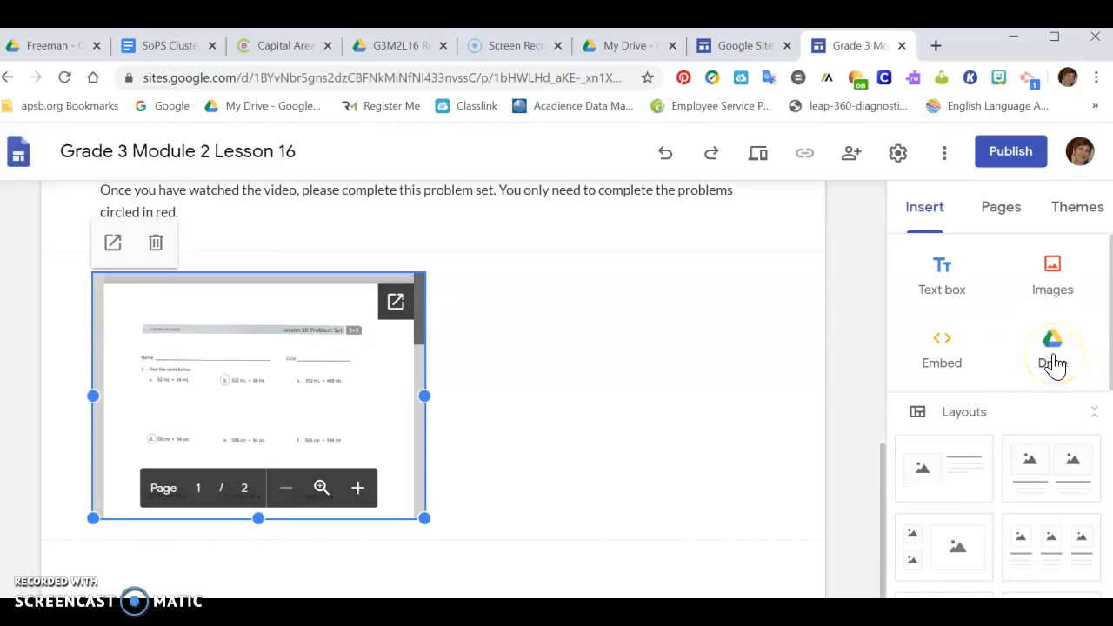
Move the embedded problem set beside the instruction text.
scroll(487, 450, "up", 2)
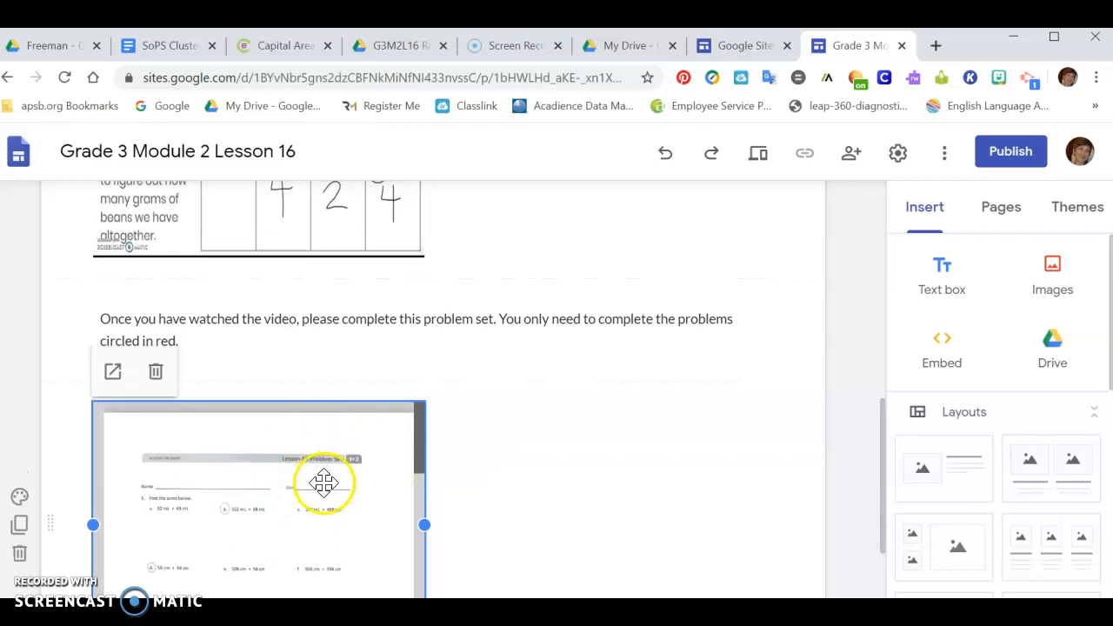
left_click_drag(305, 540, 776, 345)
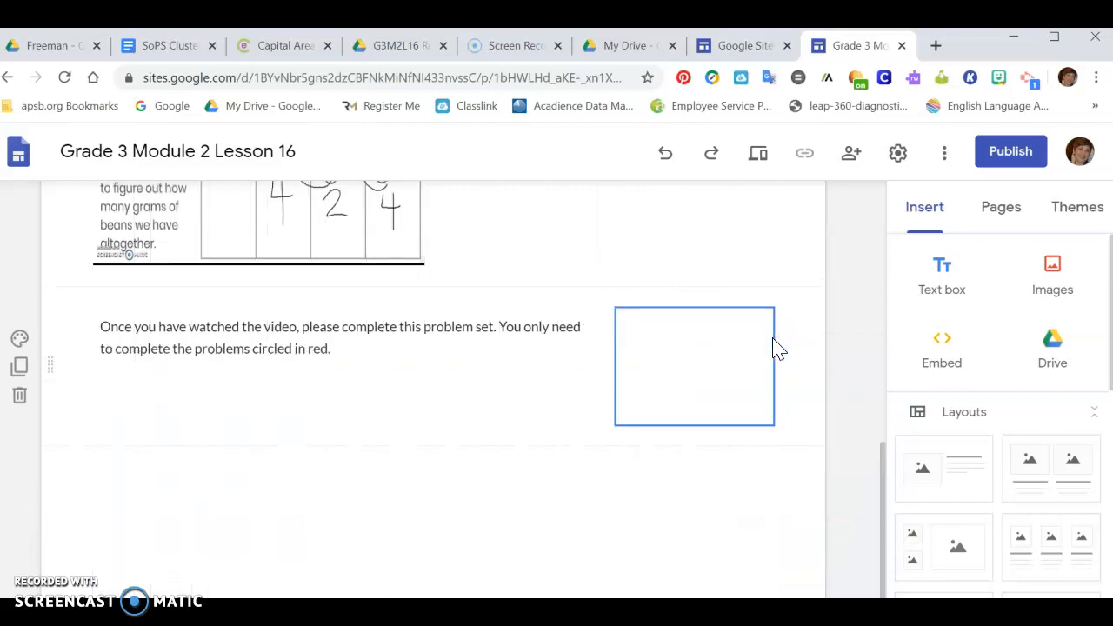
left_click(516, 510)
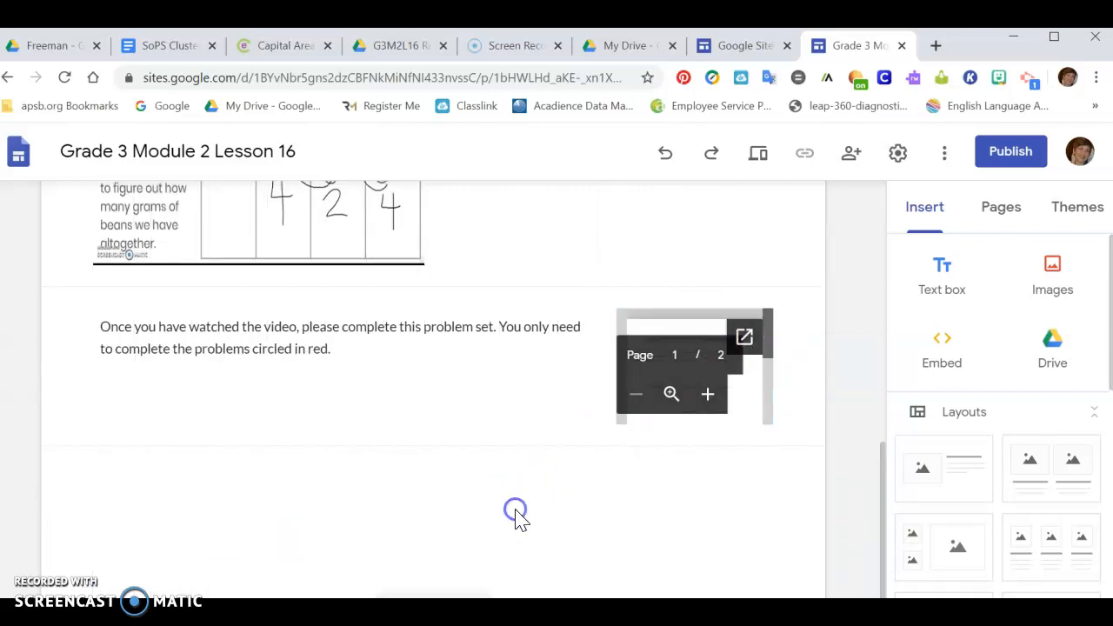
Upload the "problem set" image and place it beside the problem set instruction text.
left_click(1057, 281)
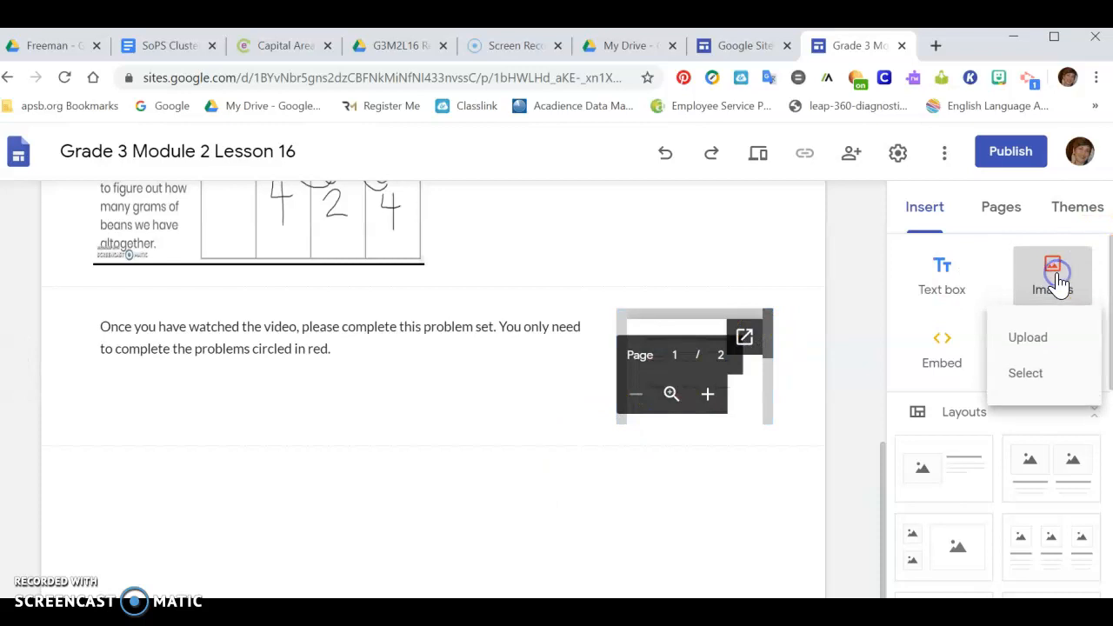
left_click(1042, 339)
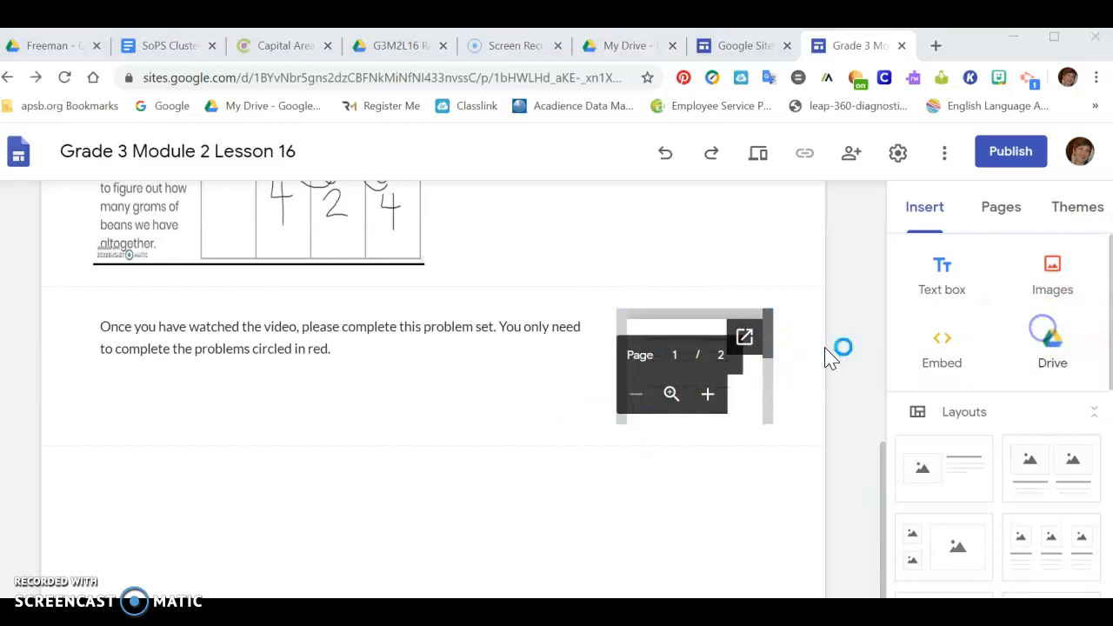
double_click(478, 178)
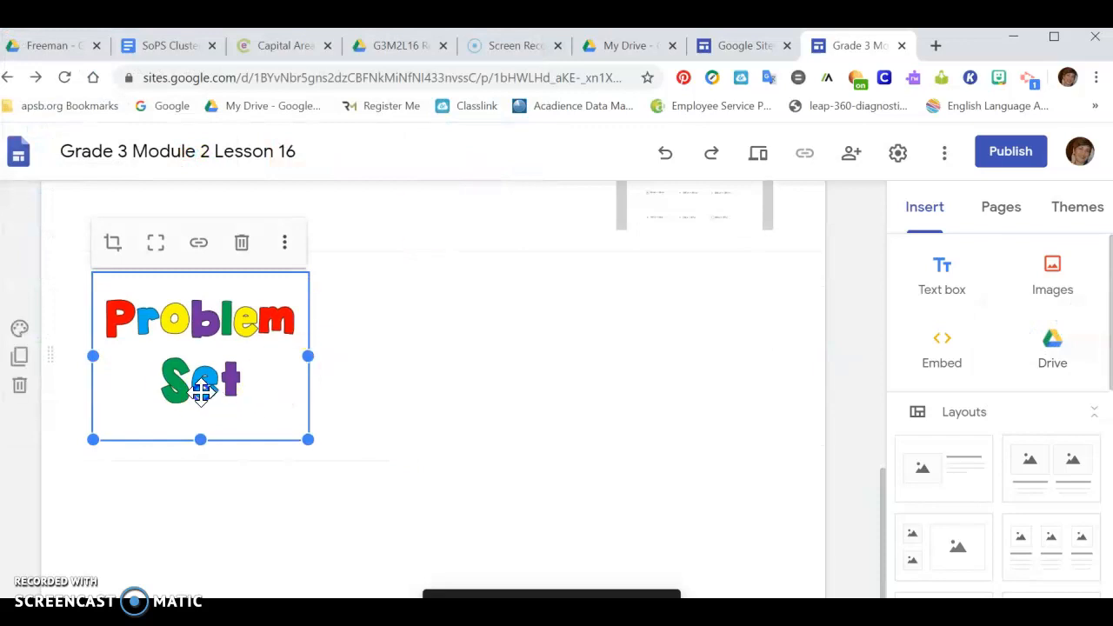
scroll(429, 380, "up", 3)
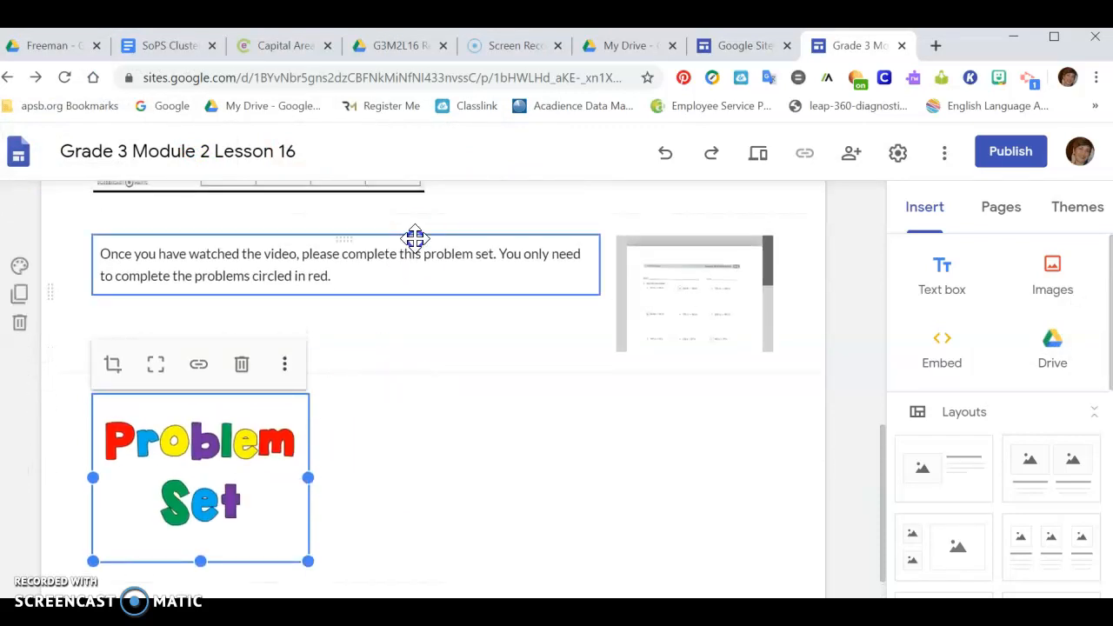
left_click_drag(243, 495, 145, 262)
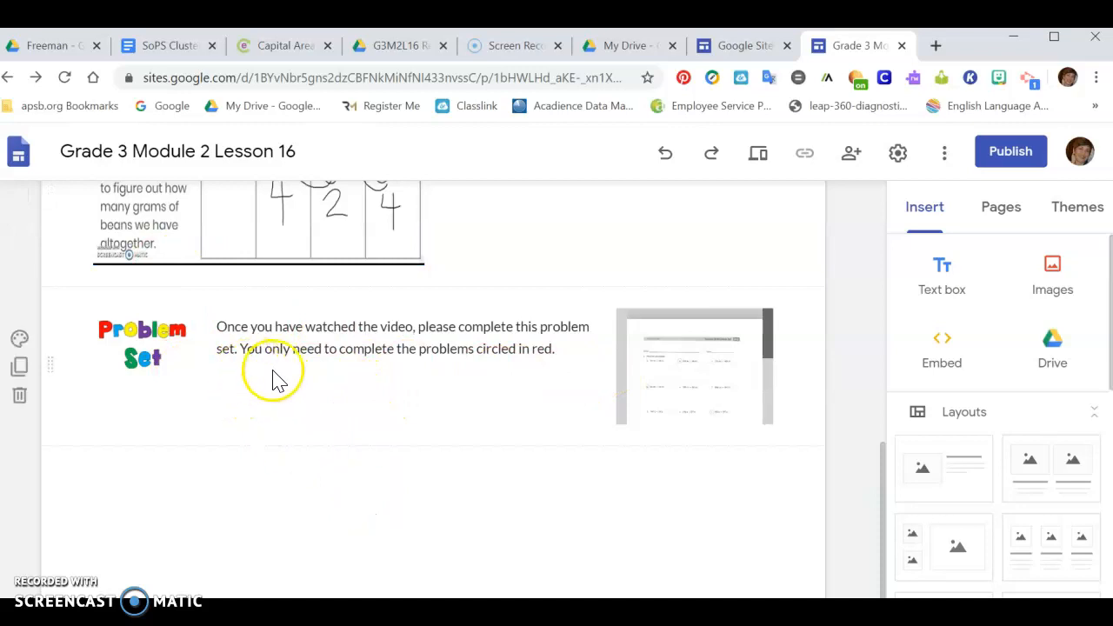
Add a text box reading "Once you have finished the problem set, please go back and check your work. If you have questions, this is a great time to ask your teacher.".
left_click(387, 357)
left_click(414, 385)
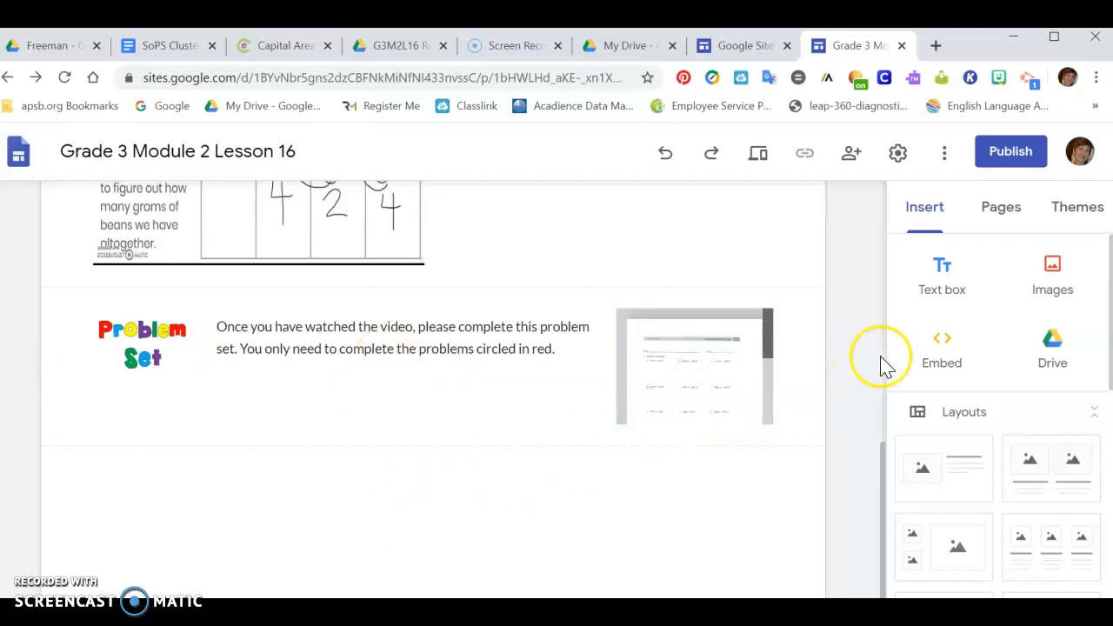
left_click(944, 283)
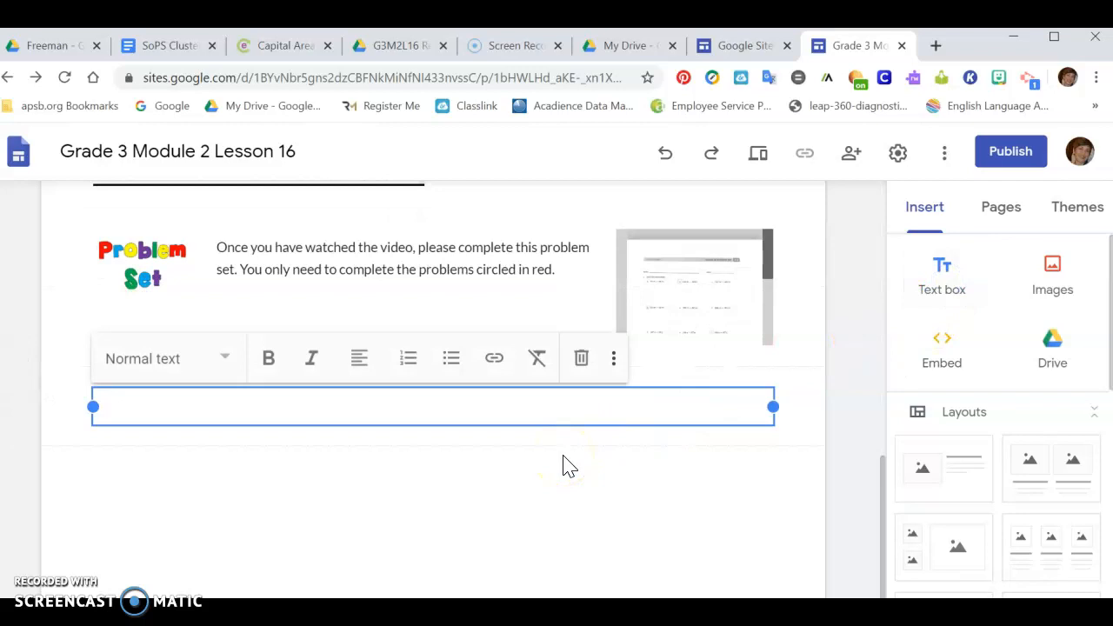
type("Once you have finid")
key("BackSpace")
type("shed")
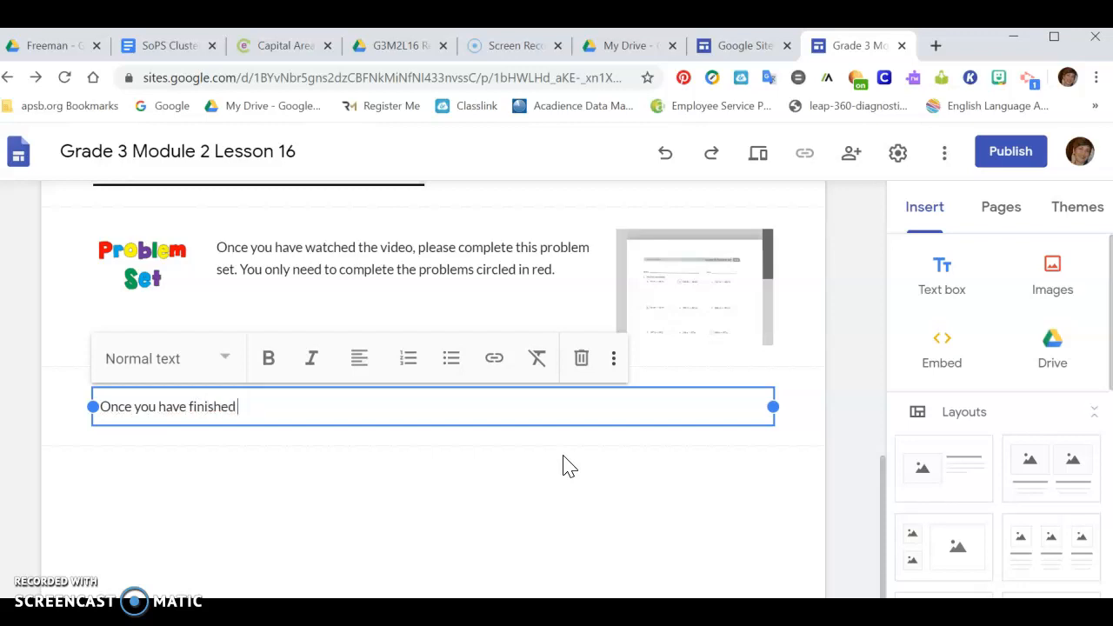
type(" the problem set")
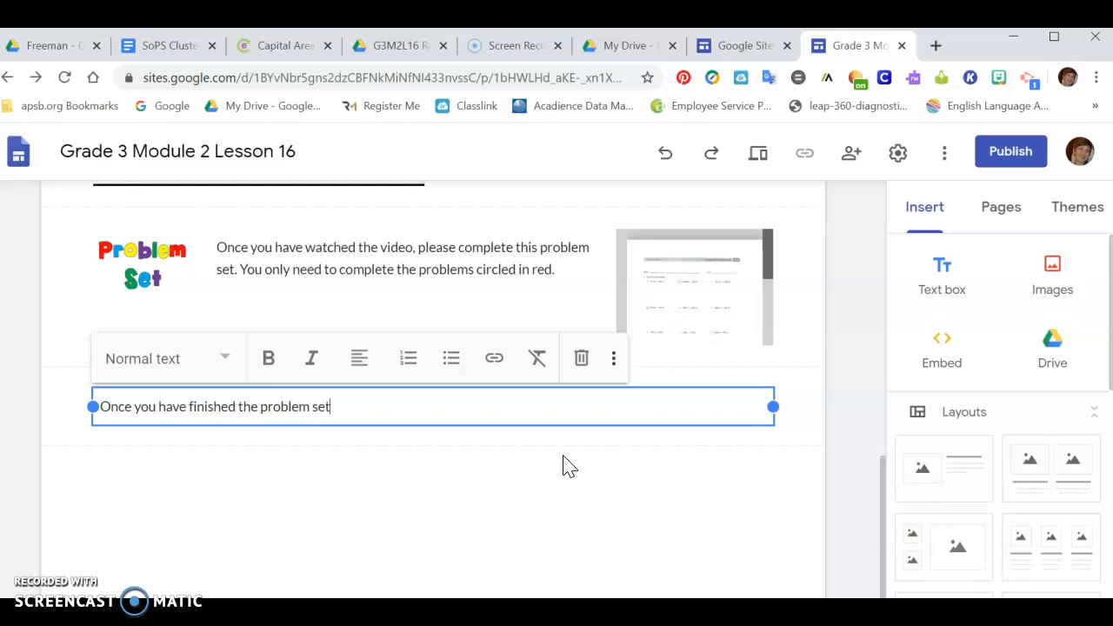
type(", please go back a")
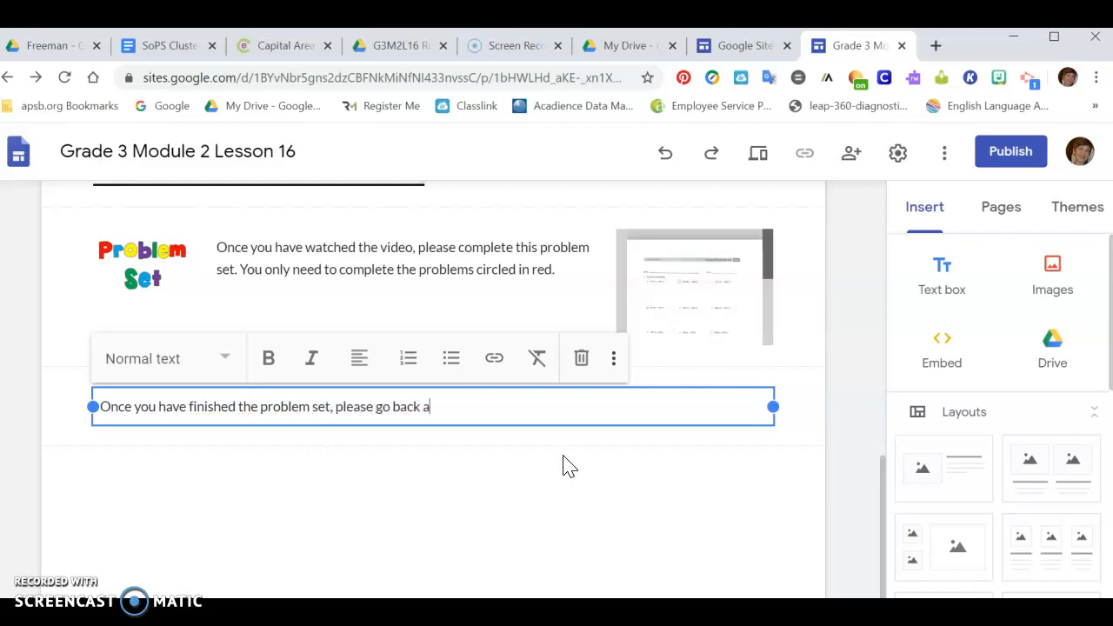
type("nd check your work.")
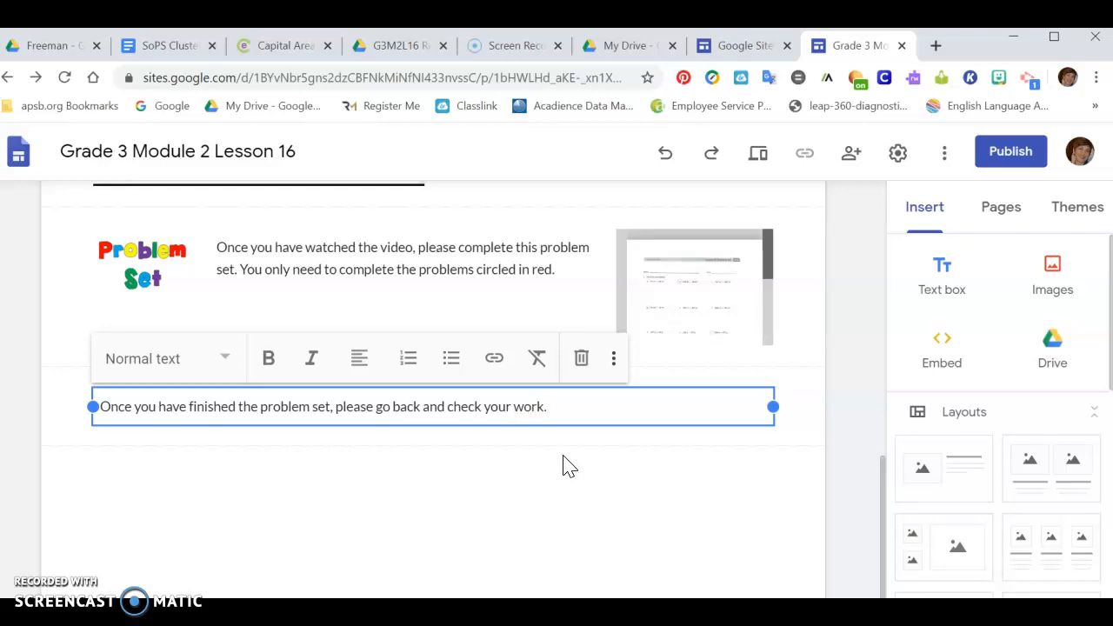
type("If you have questions, this is a great t")
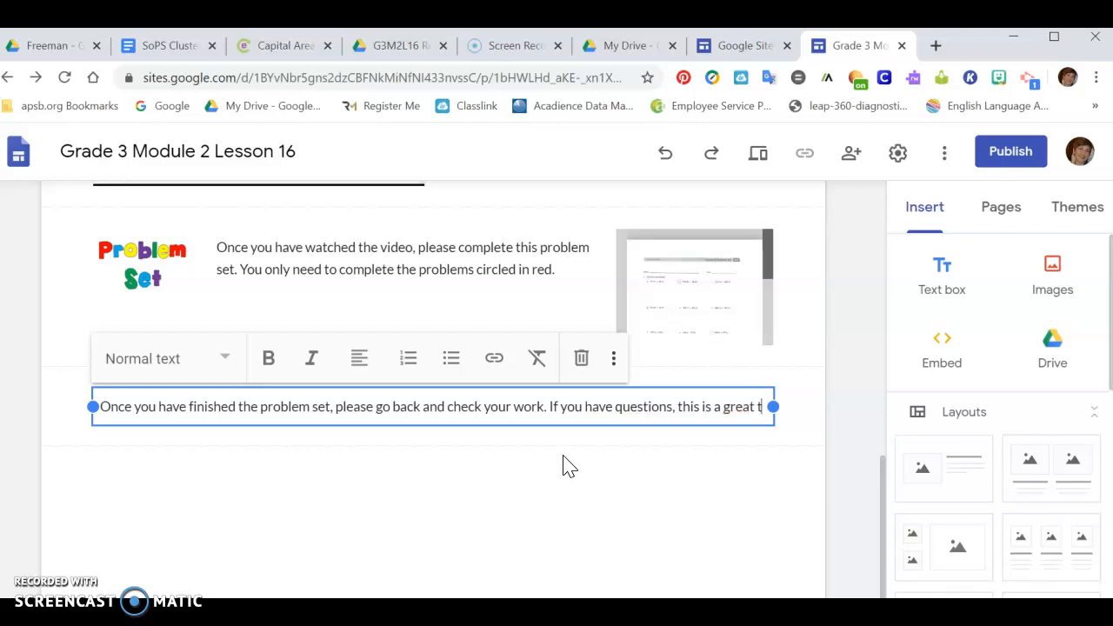
type("ime to ask yo")
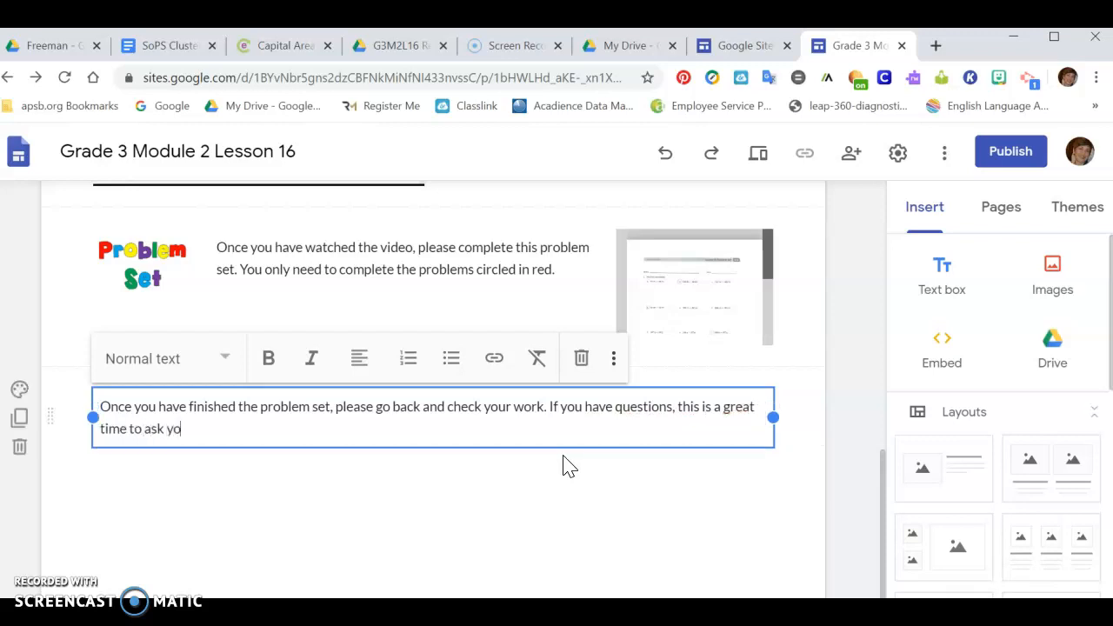
type("ur teacher.")
left_click(539, 510)
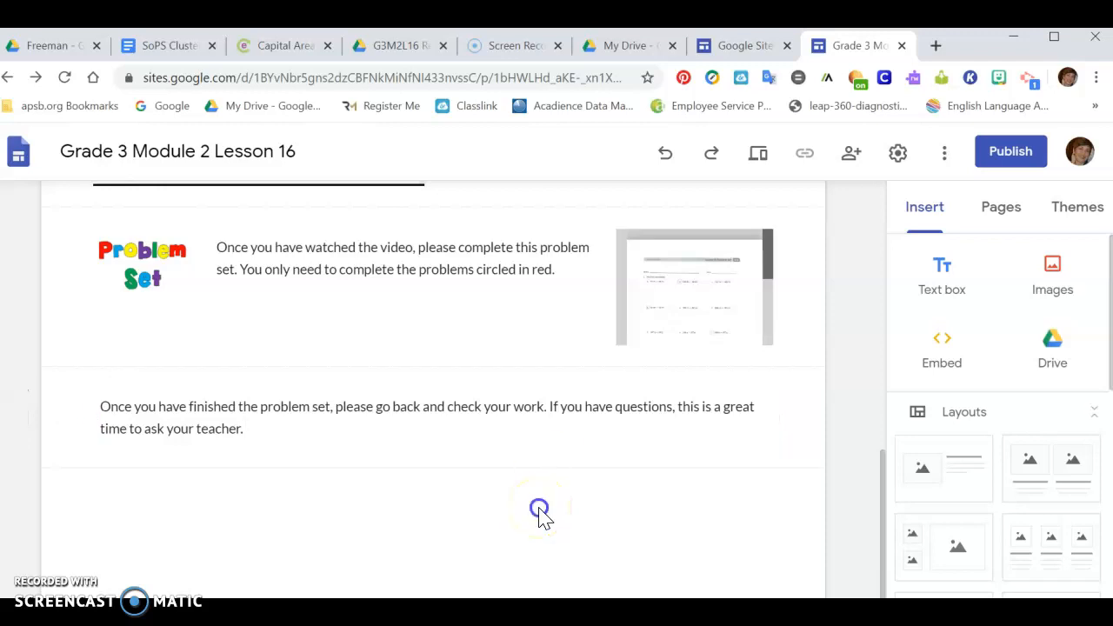
Add a text box reading "When you are ready, please complete the exit ticket and turn it in.".
left_click(945, 289)
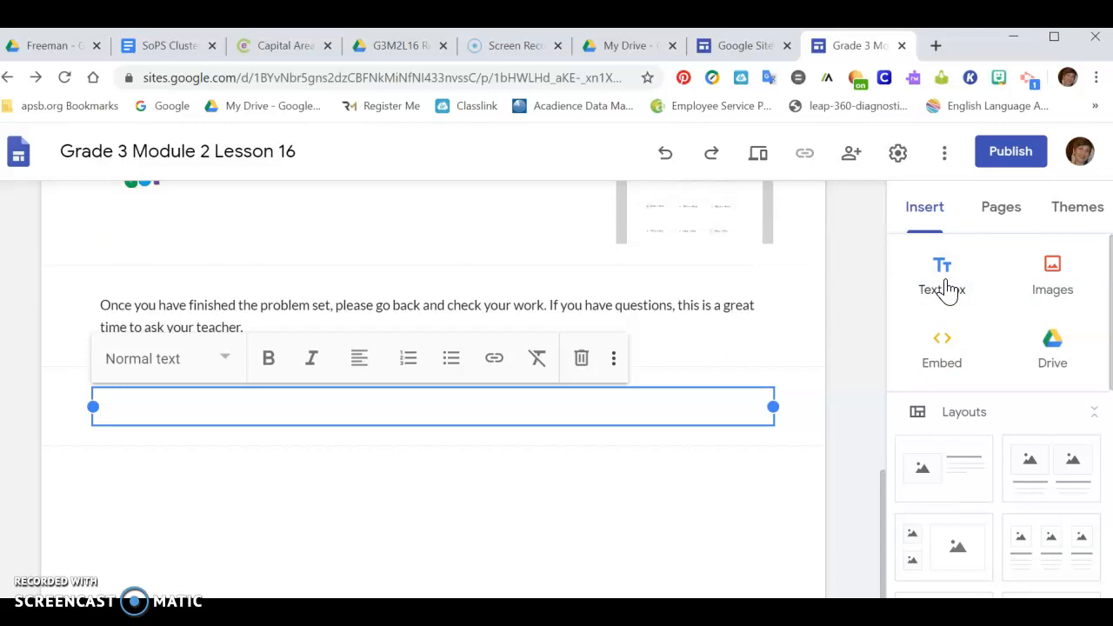
type("When you are read")
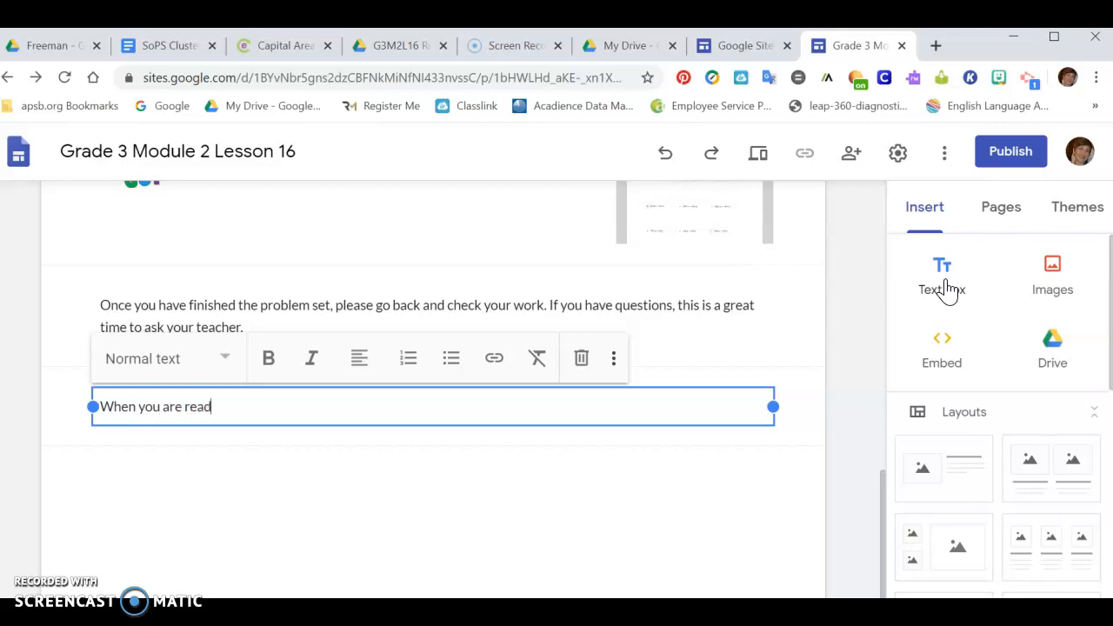
type("y, please comple")
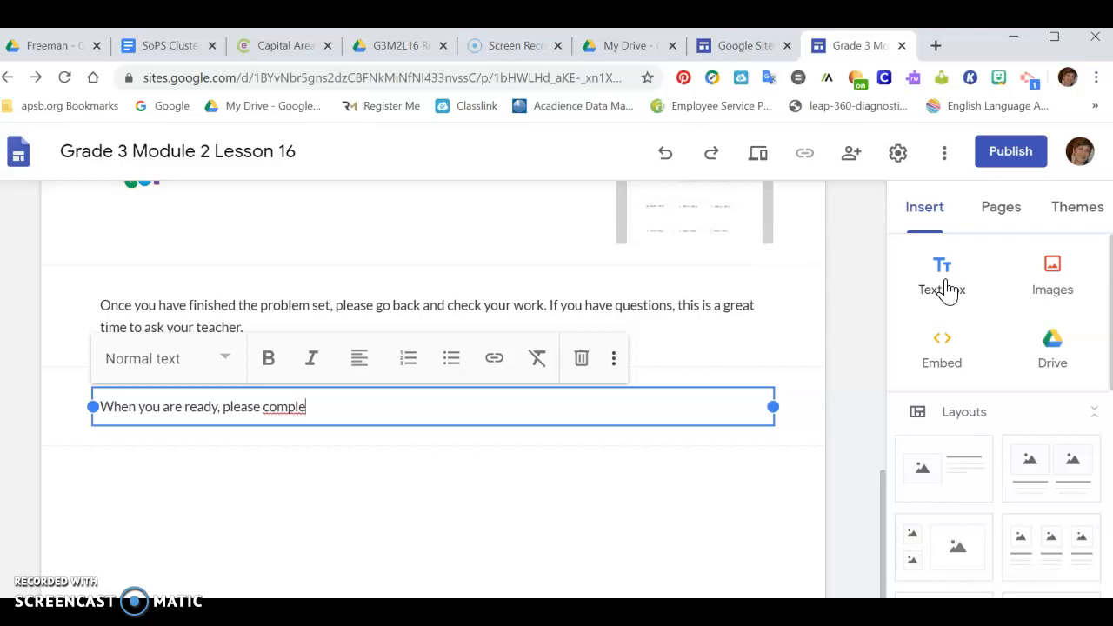
type("te the exit ticket and turn it in.")
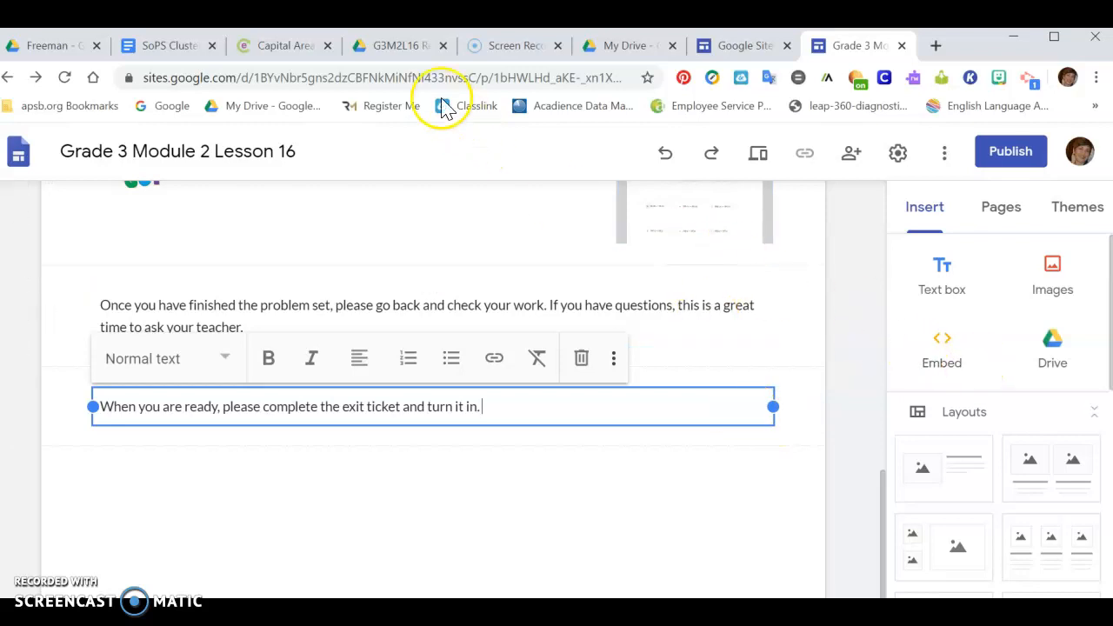
In the G3M2L16 Drive folder, copy the exit ticket image's shareable link and set link sharing to On - Anyone with the link.
left_click(393, 48)
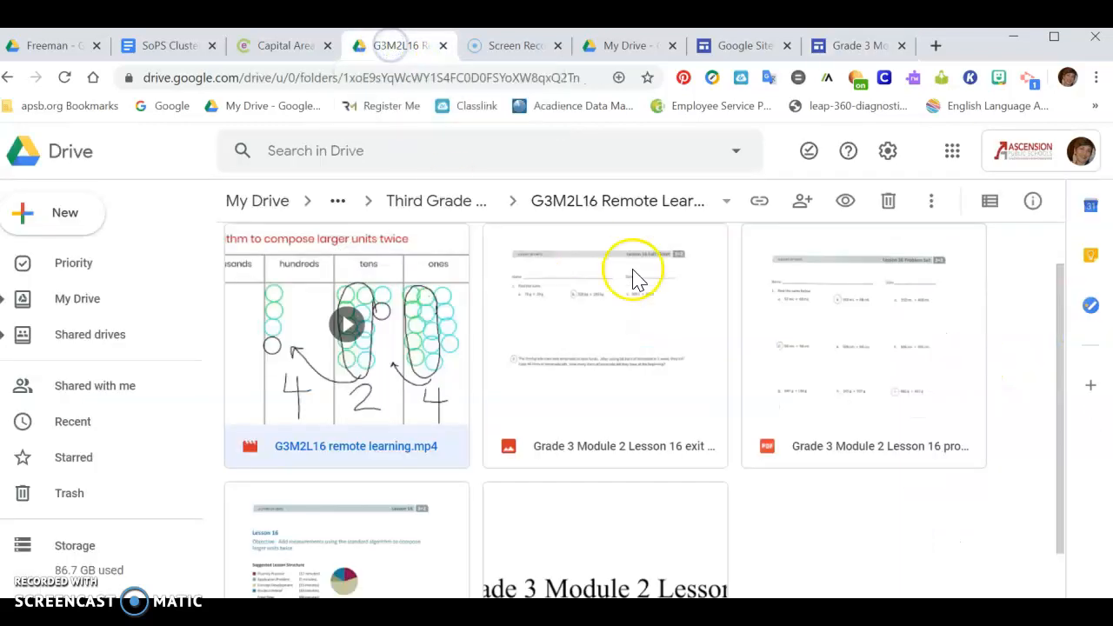
right_click(641, 369)
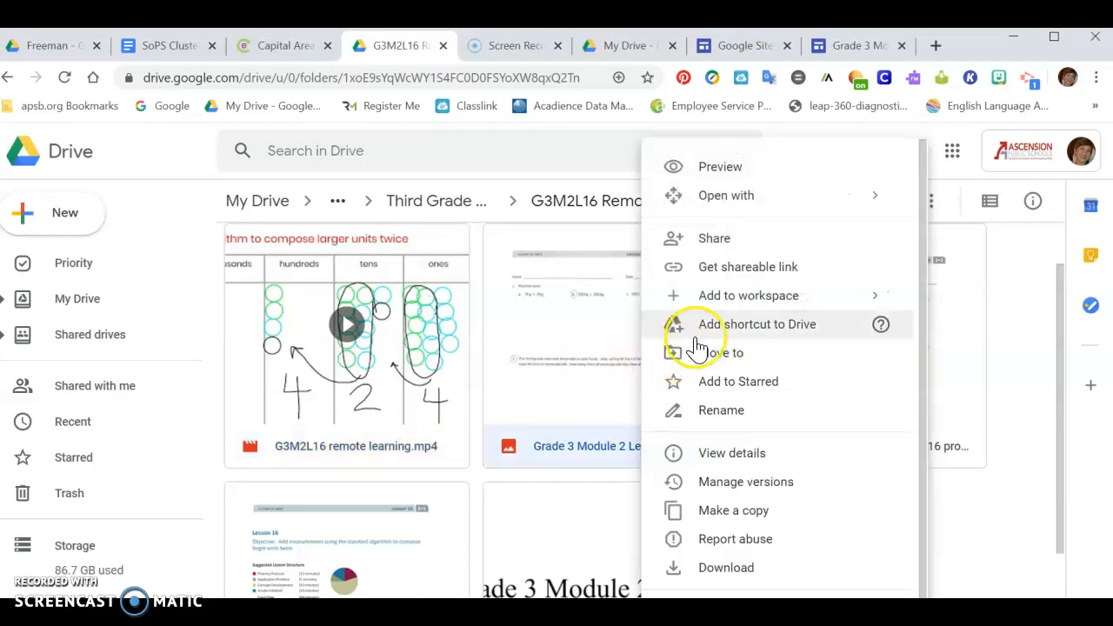
left_click(767, 266)
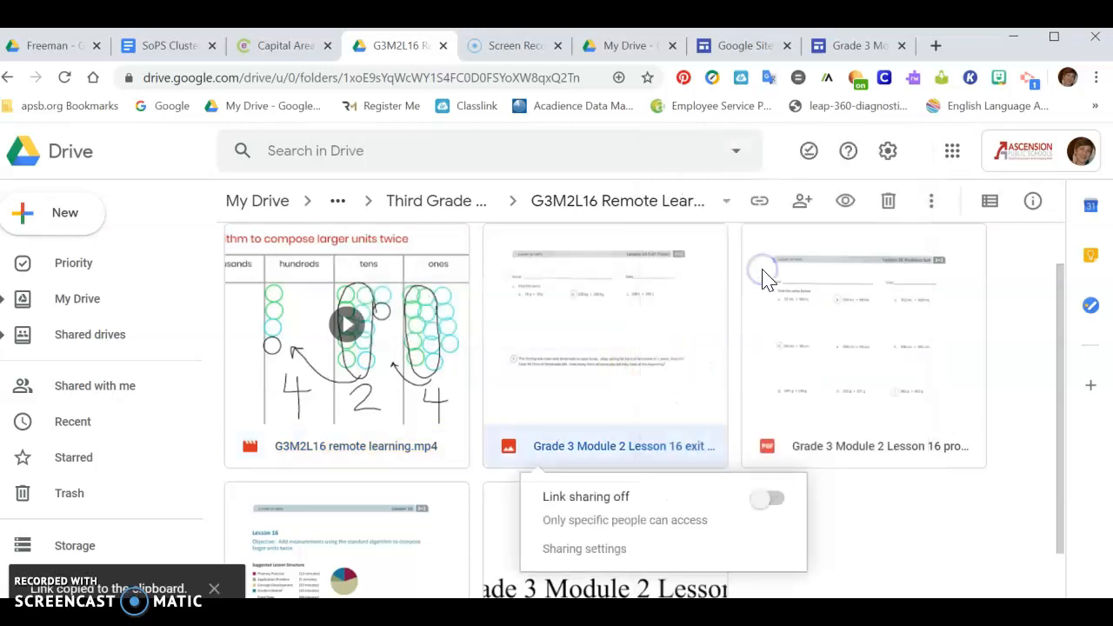
left_click(779, 508)
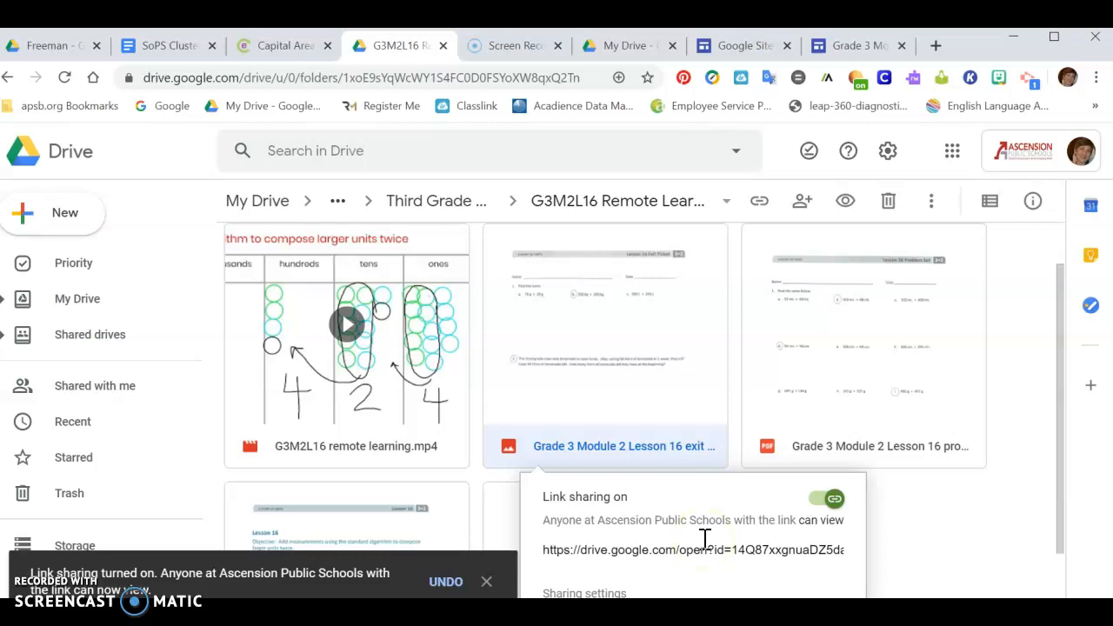
left_click(609, 592)
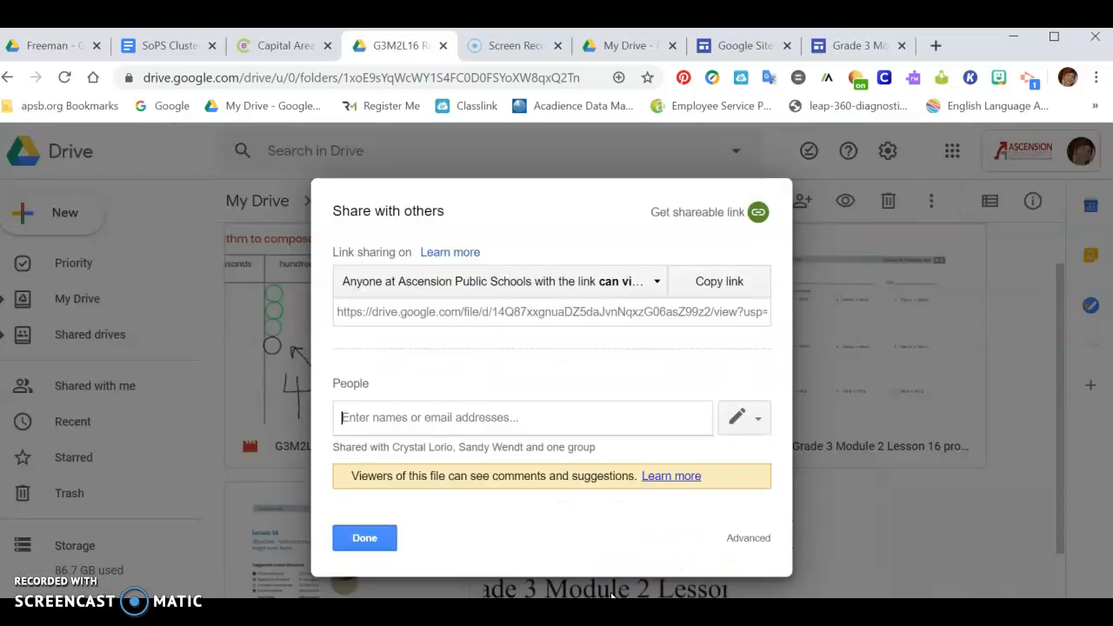
left_click(759, 541)
left_click(700, 316)
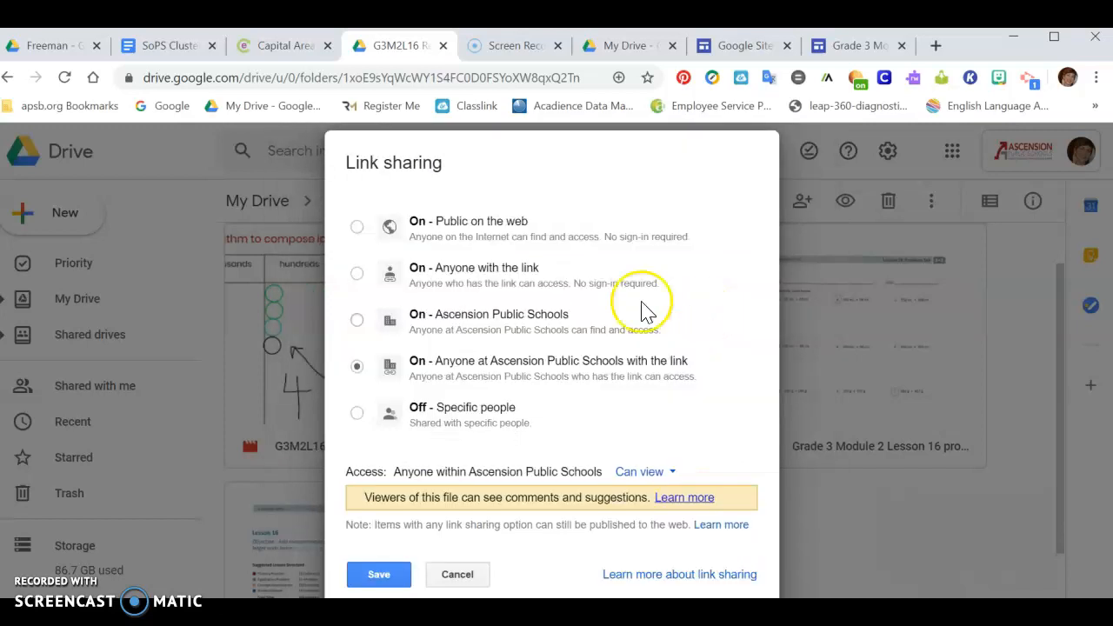
left_click(474, 268)
left_click(385, 577)
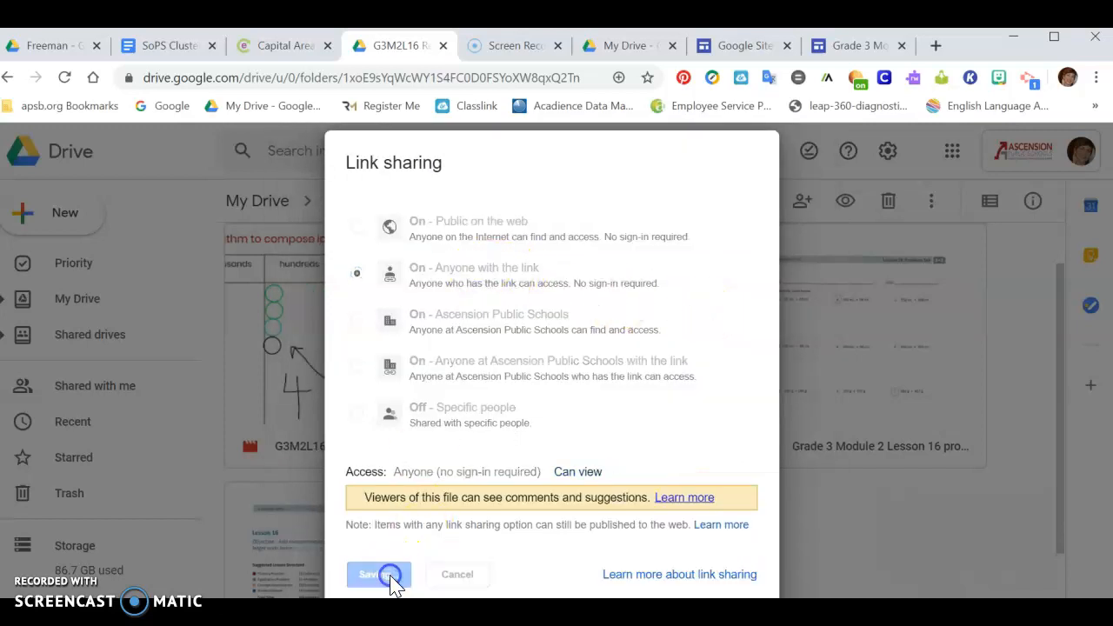
left_click(365, 582)
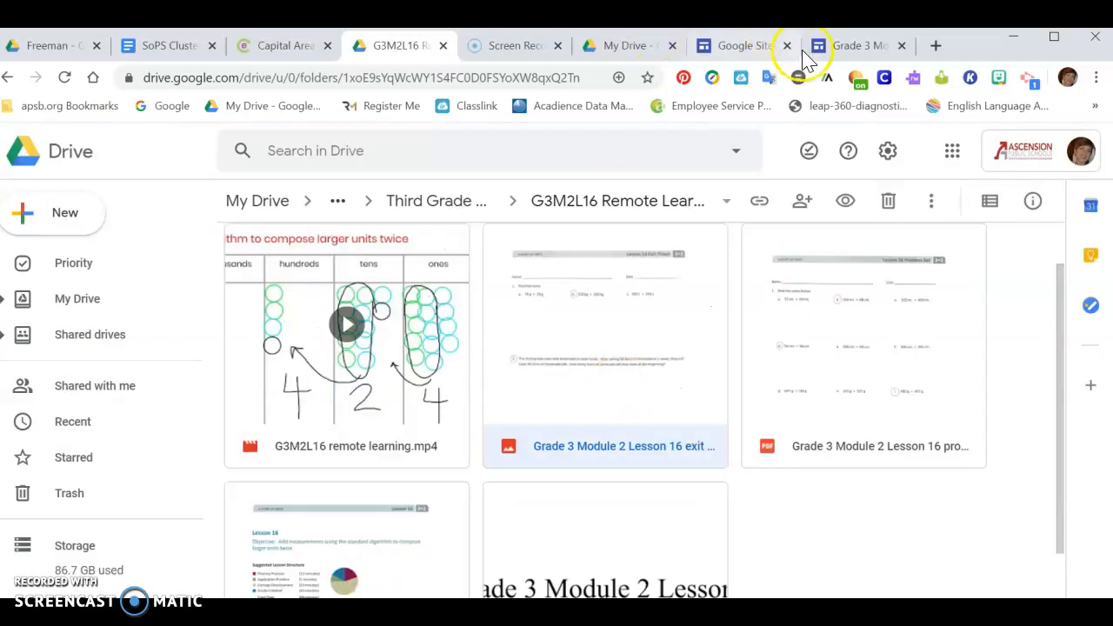
Return to the site page and embed the exit ticket by pasting its link.
left_click(850, 49)
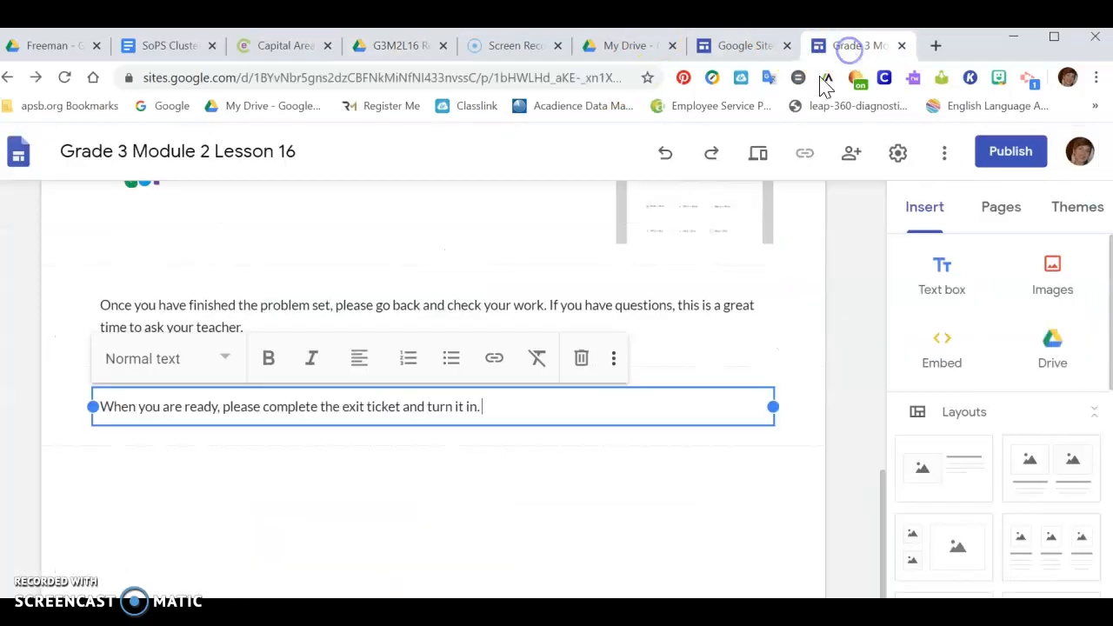
left_click(639, 474)
left_click(943, 347)
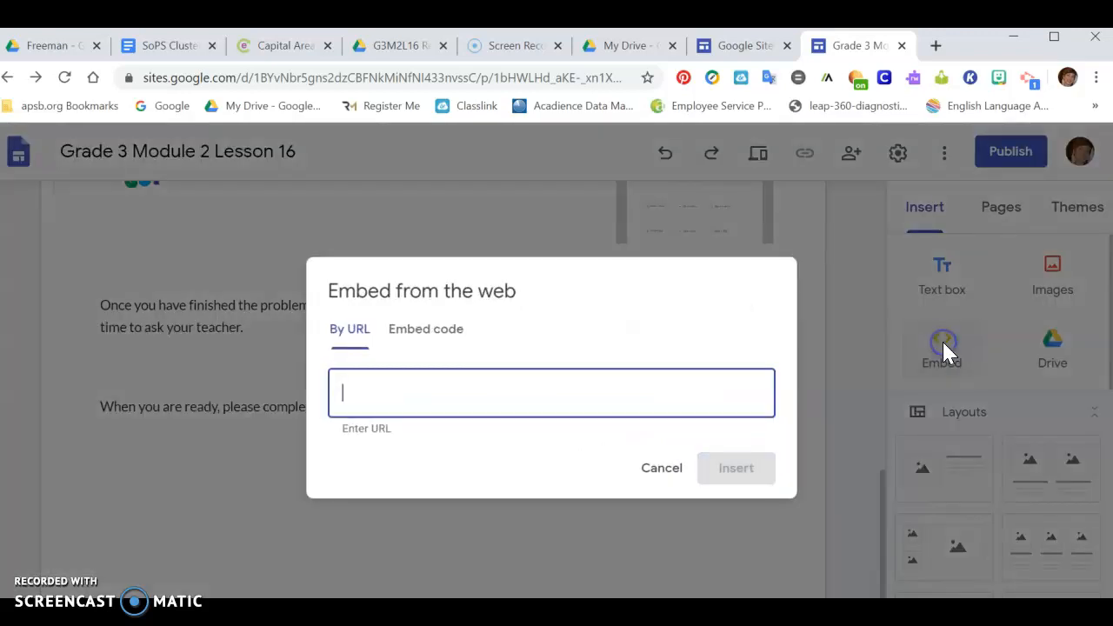
key("ctrl+v")
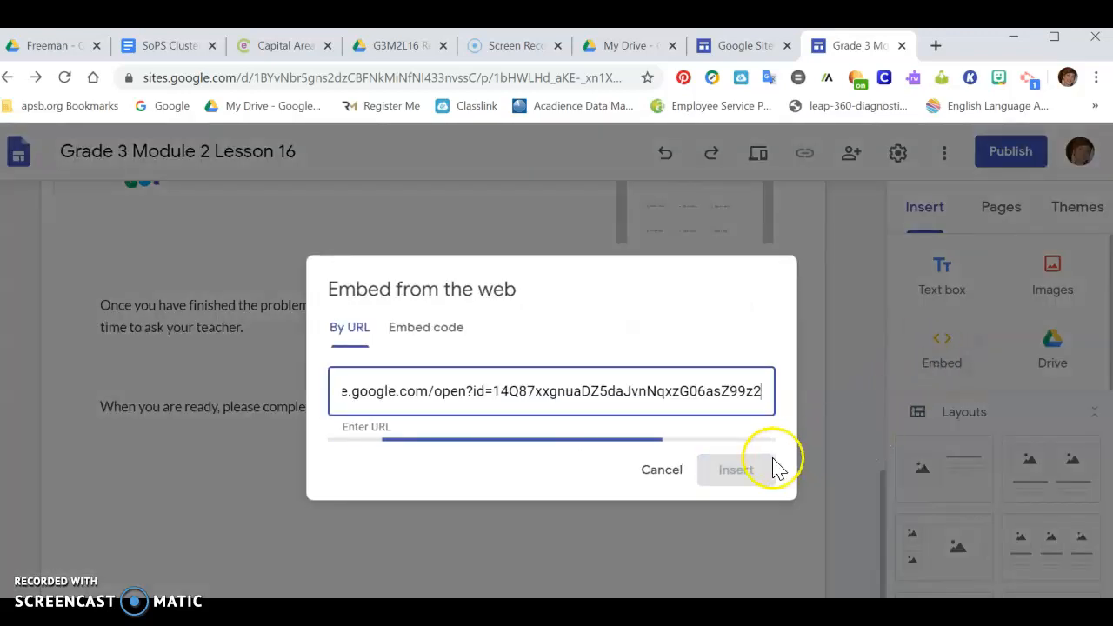
left_click(752, 557)
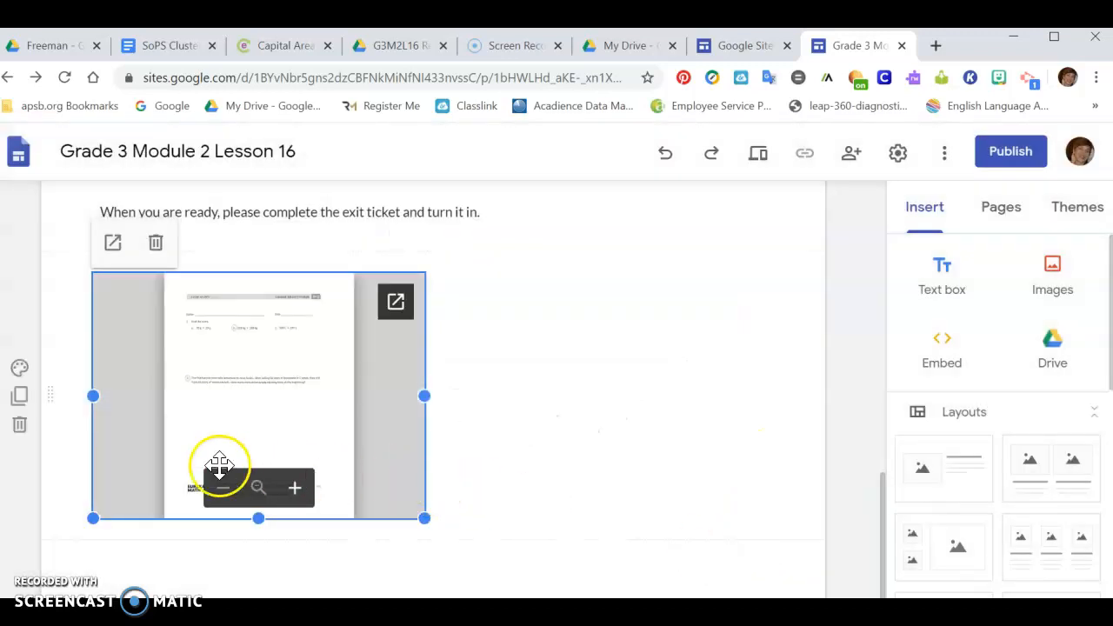
Move the embedded exit ticket beside the exit ticket instruction text.
left_click_drag(280, 435, 725, 582)
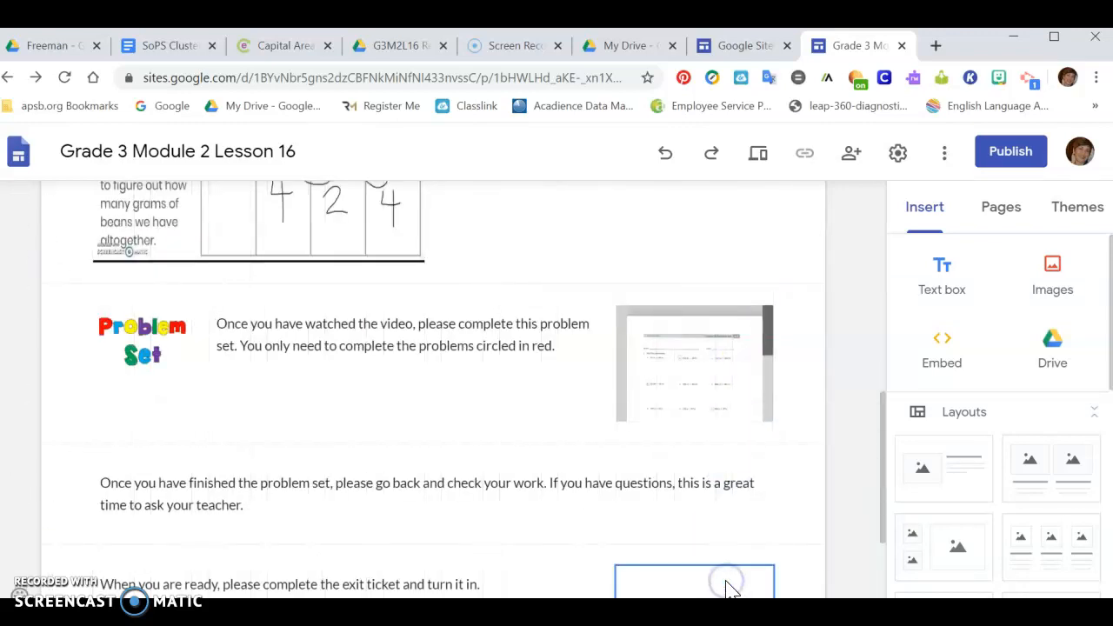
left_click(578, 503)
scroll(578, 503, "down", 3)
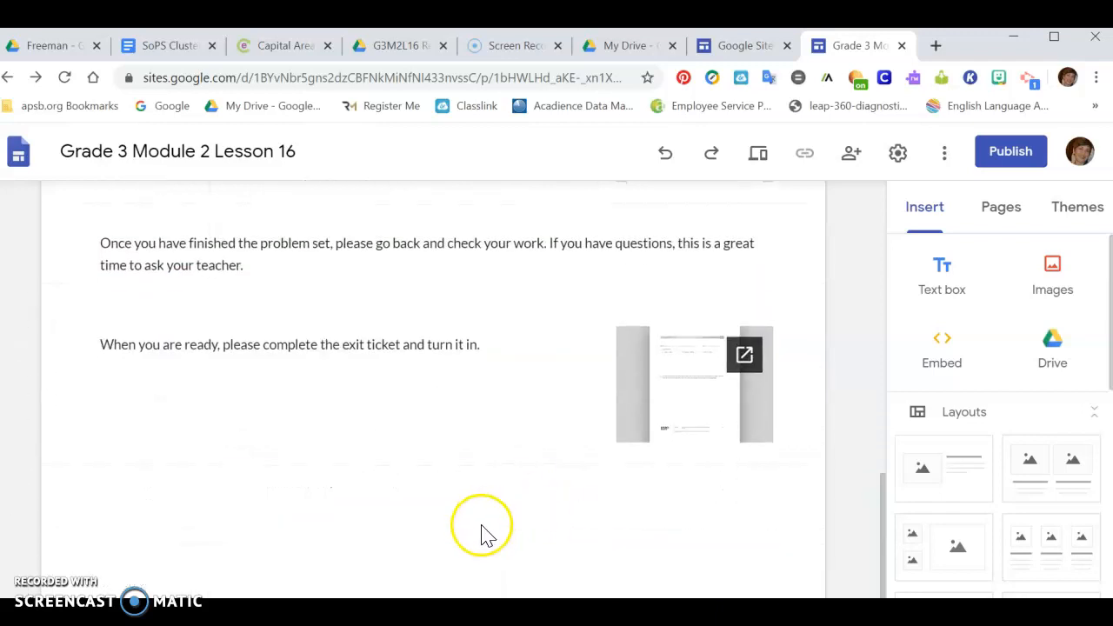
Upload the "Exit ticket" image from the Desktop onto the page.
left_click(1062, 280)
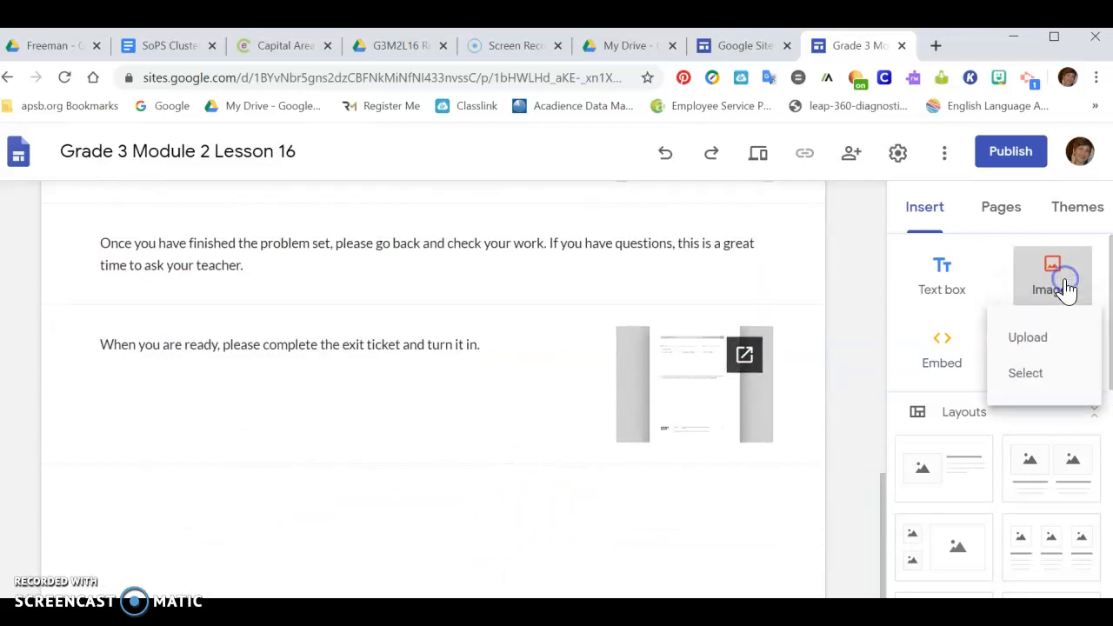
left_click(1035, 348)
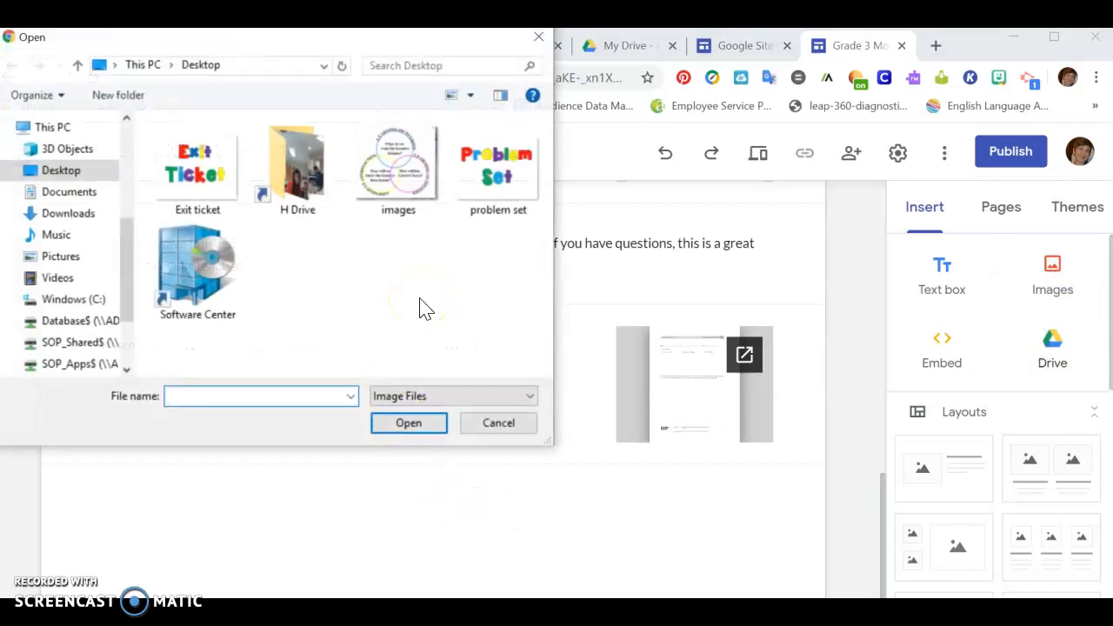
double_click(203, 177)
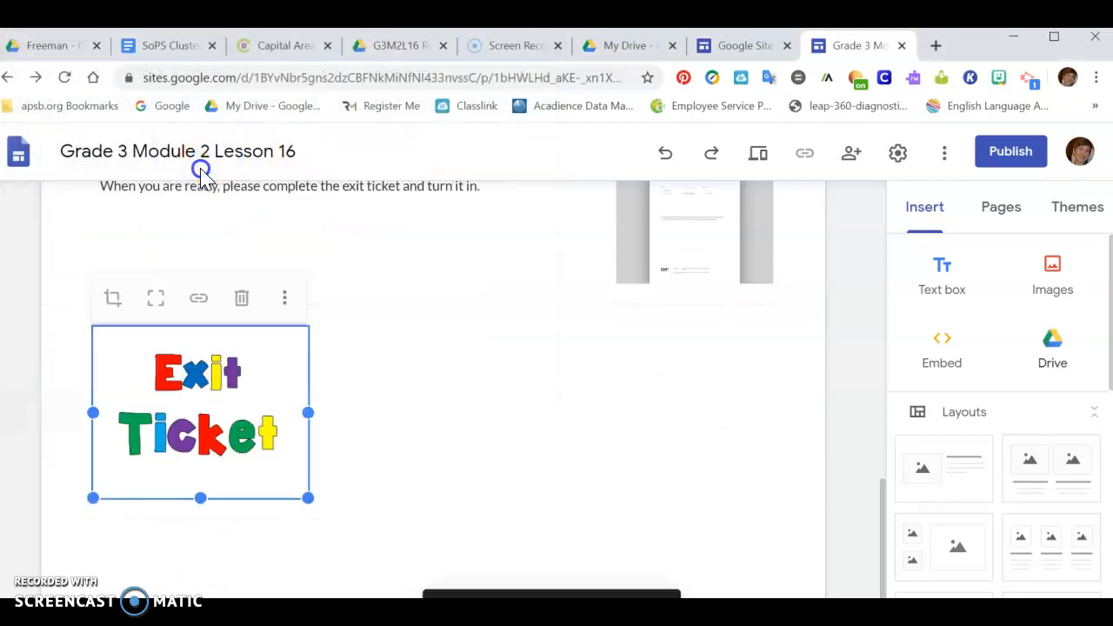
Shrink the exit ticket image and move it to the left of the exit ticket instruction text.
left_click_drag(307, 444, 297, 432)
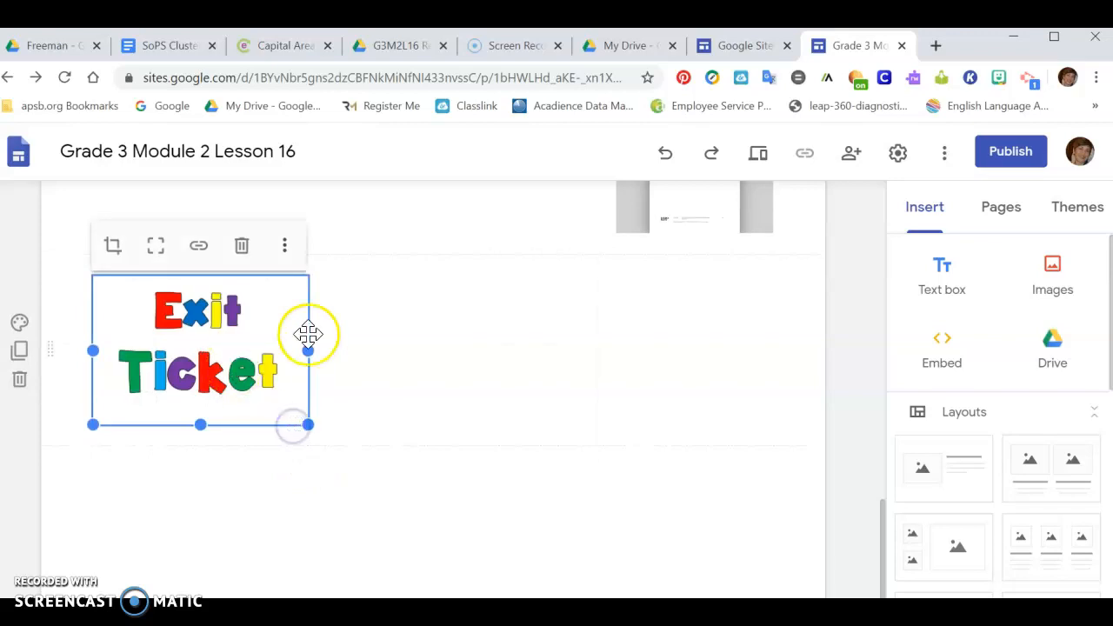
scroll(371, 360, "up", 2)
left_click_drag(252, 427, 92, 266)
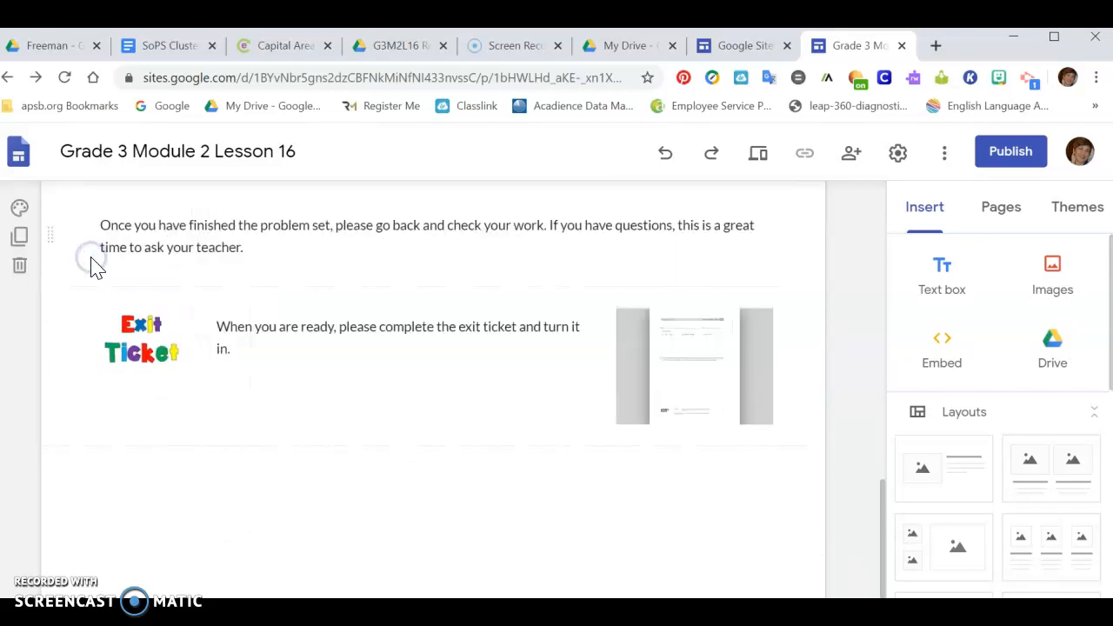
Review the page's sections from the video down to the exit ticket, then open the site preview.
scroll(295, 347, "up", 10)
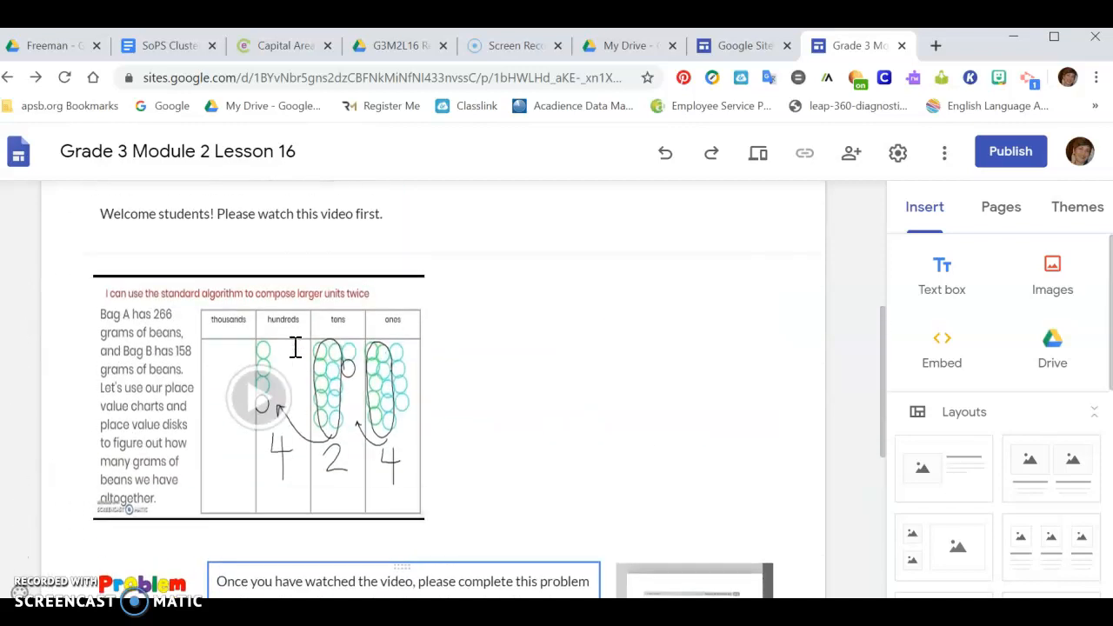
scroll(294, 347, "down", 8)
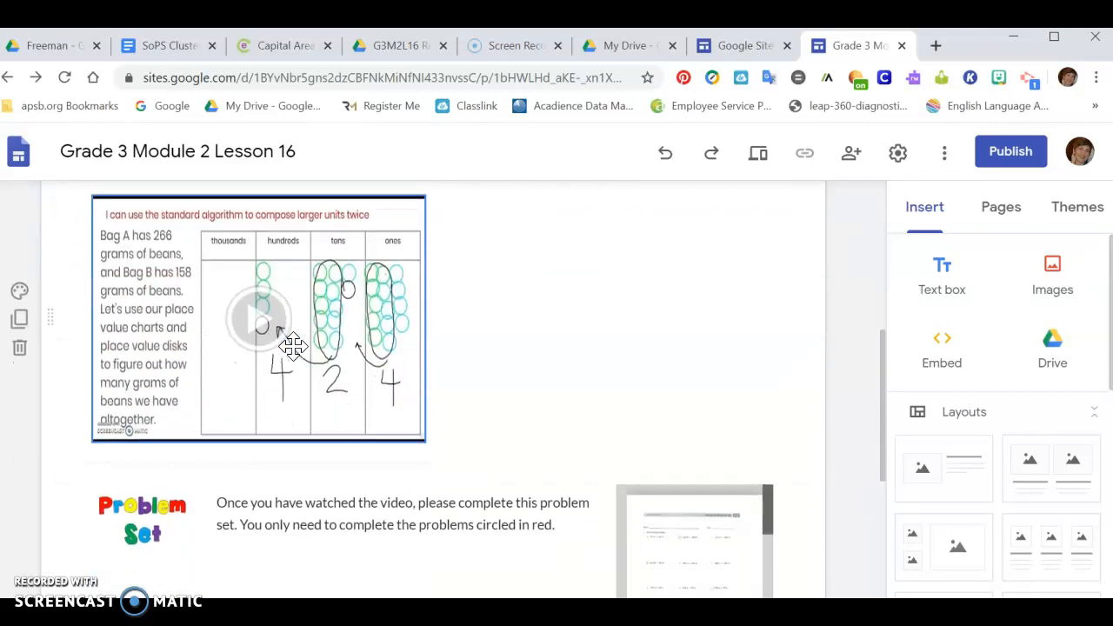
scroll(295, 356, "down", 2)
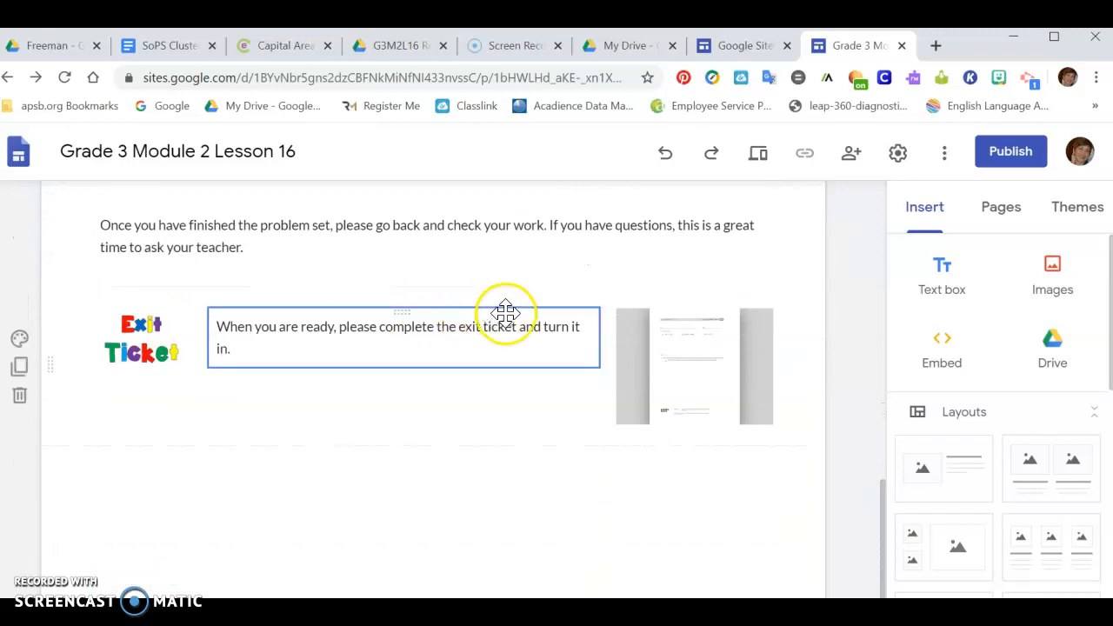
left_click(760, 155)
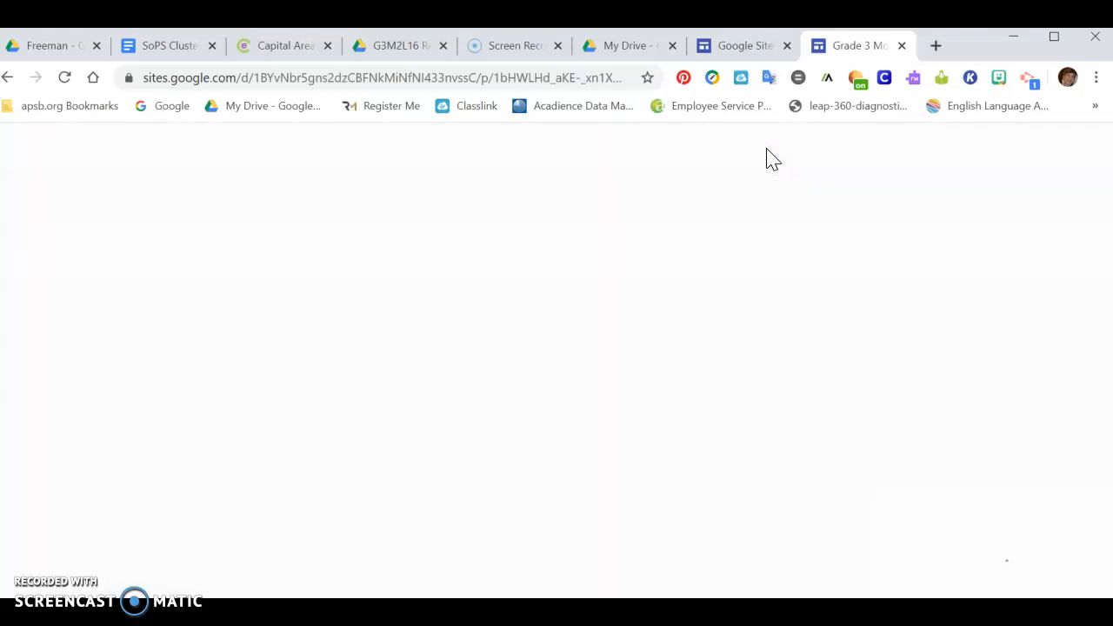